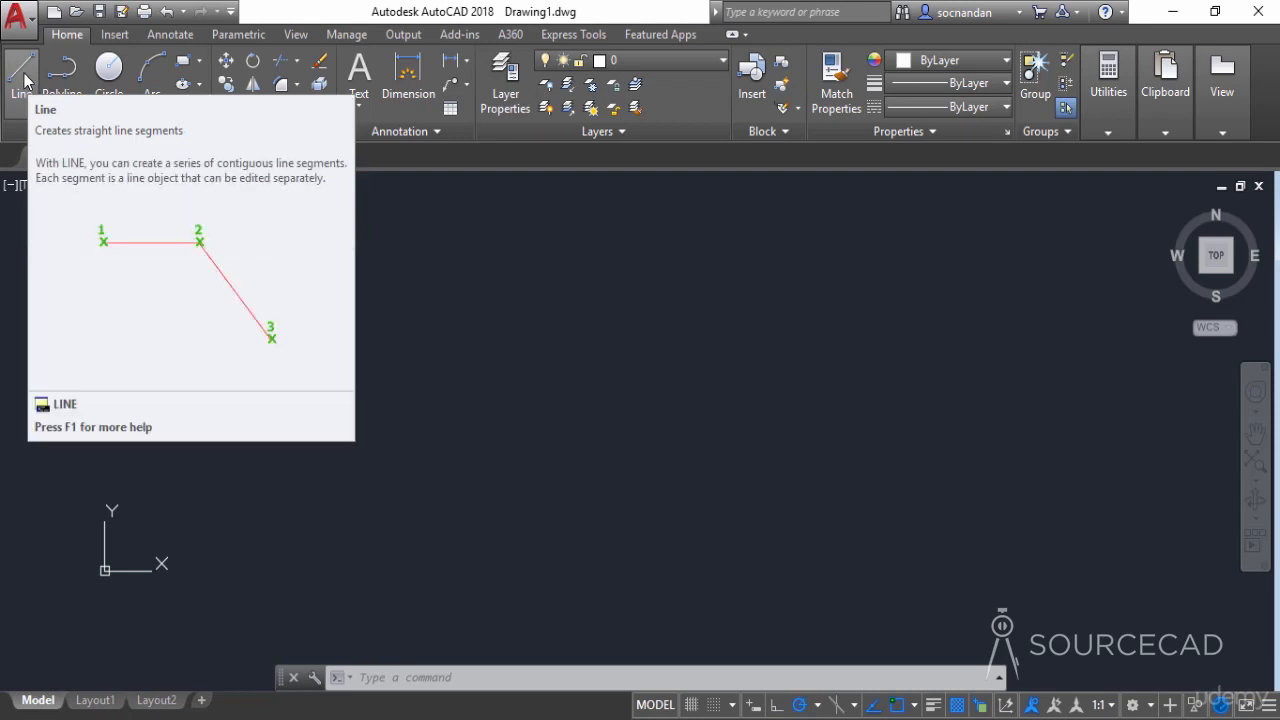
Use the Line command to draw a horizontal 10-unit segment rightward from a freely picked start point.
click(22, 70)
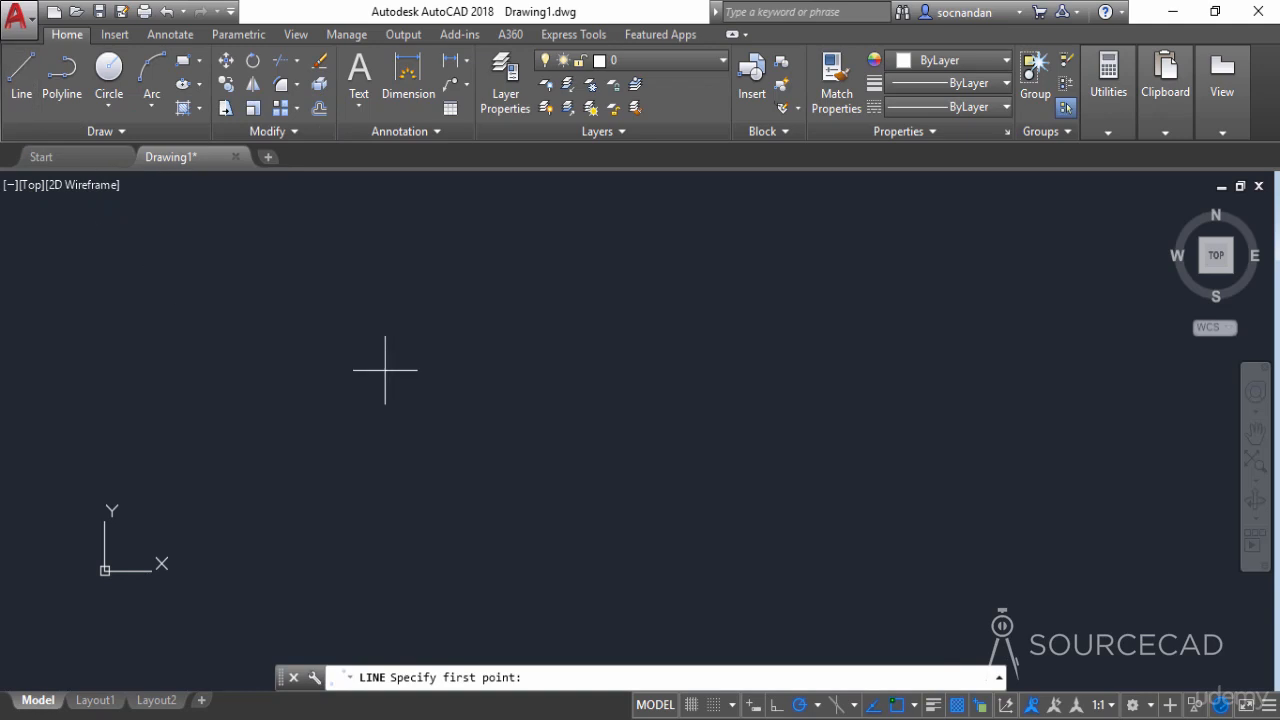
key(Escape)
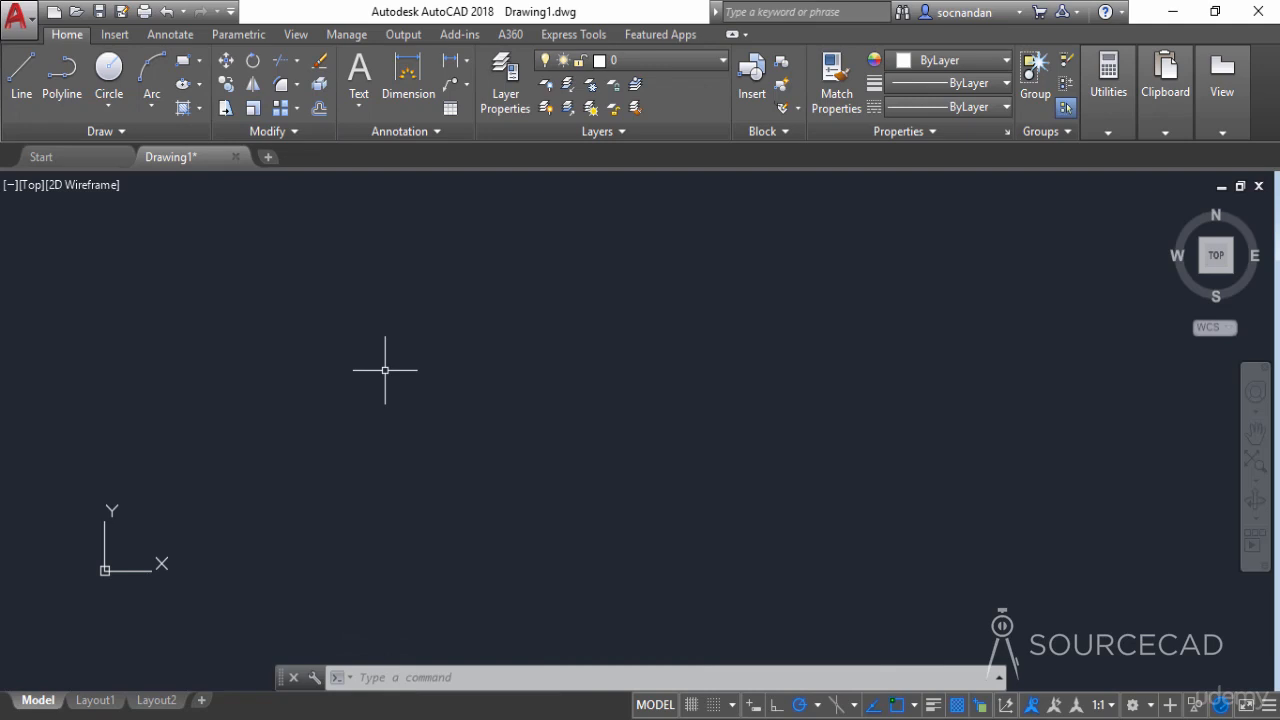
text(l)
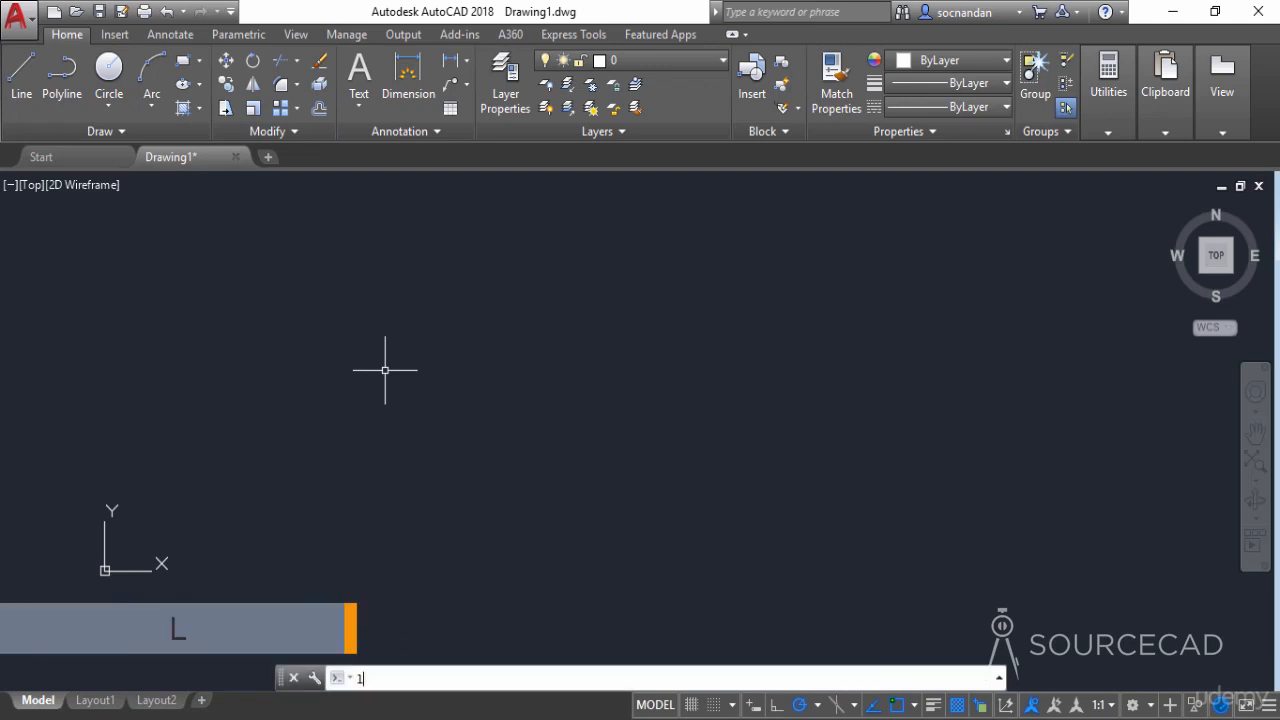
key(Return)
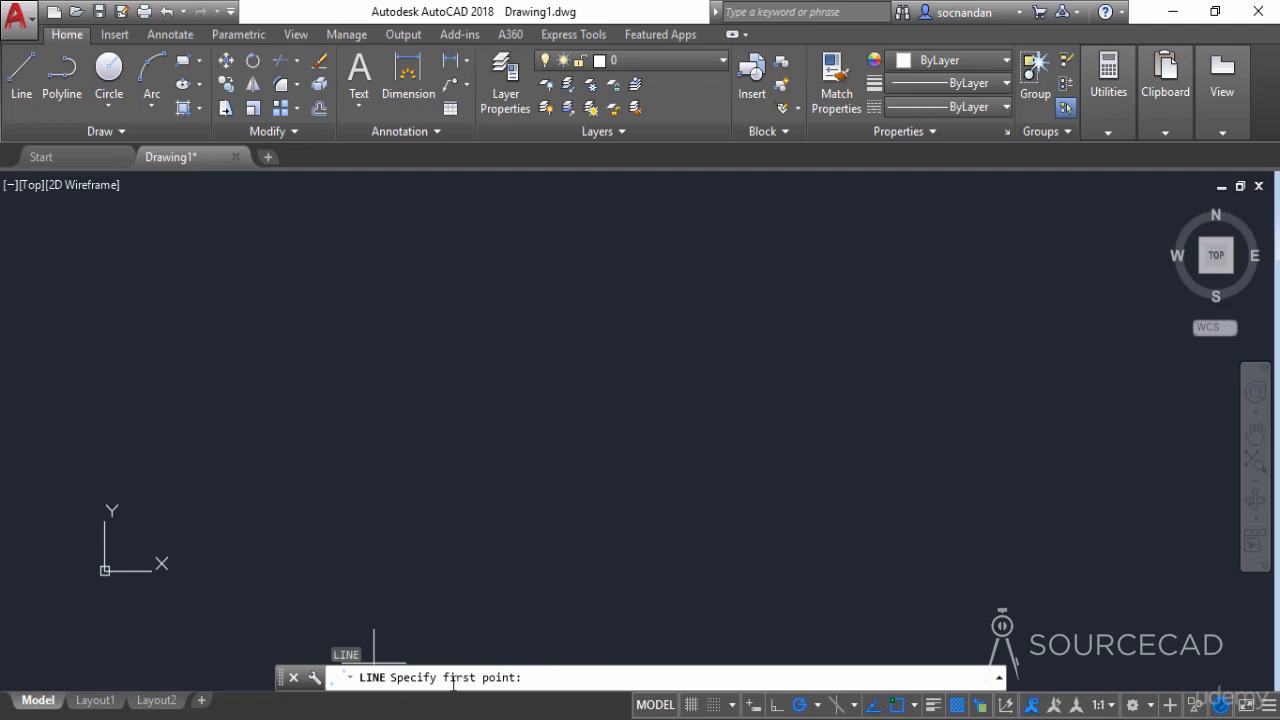
click(410, 480)
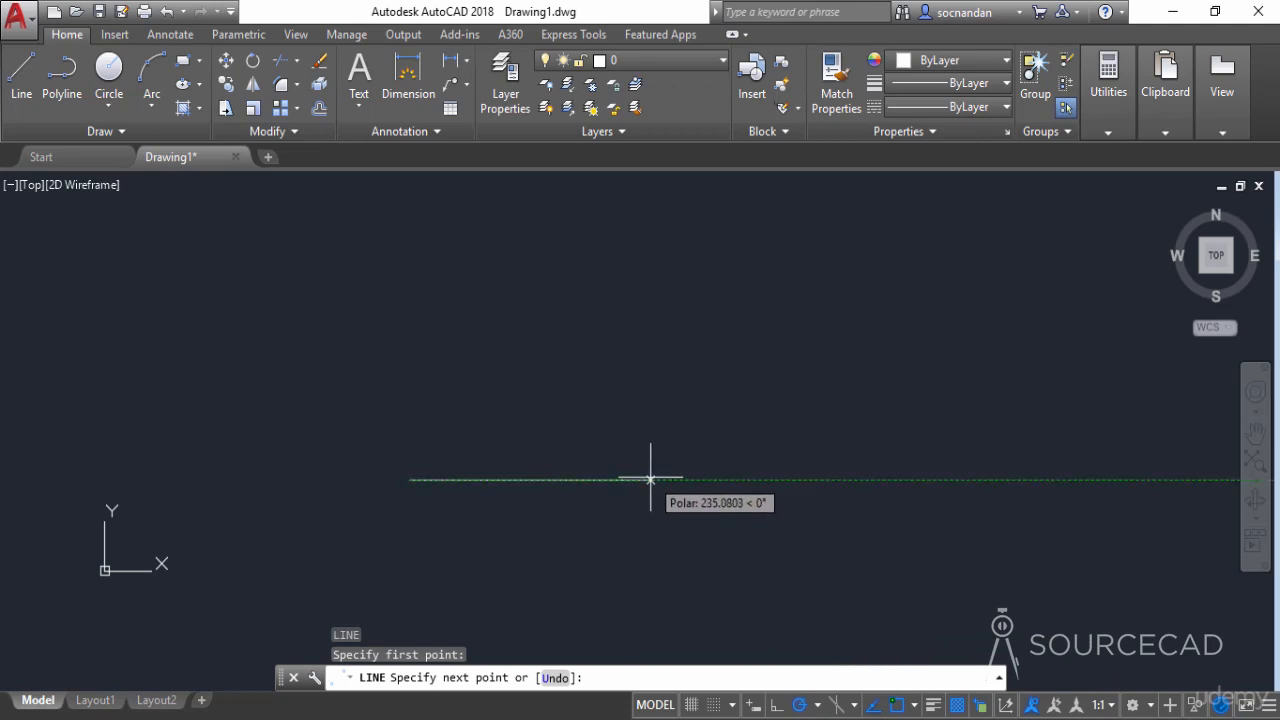
text(10)
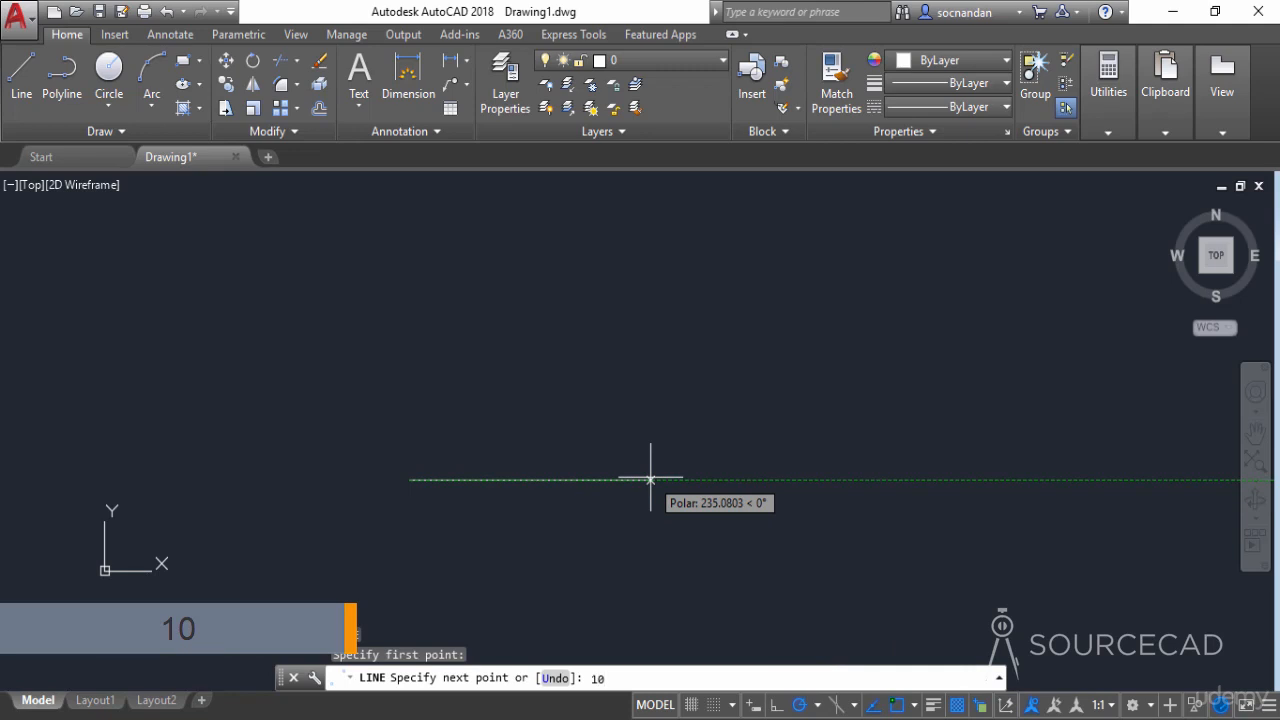
key(Return)
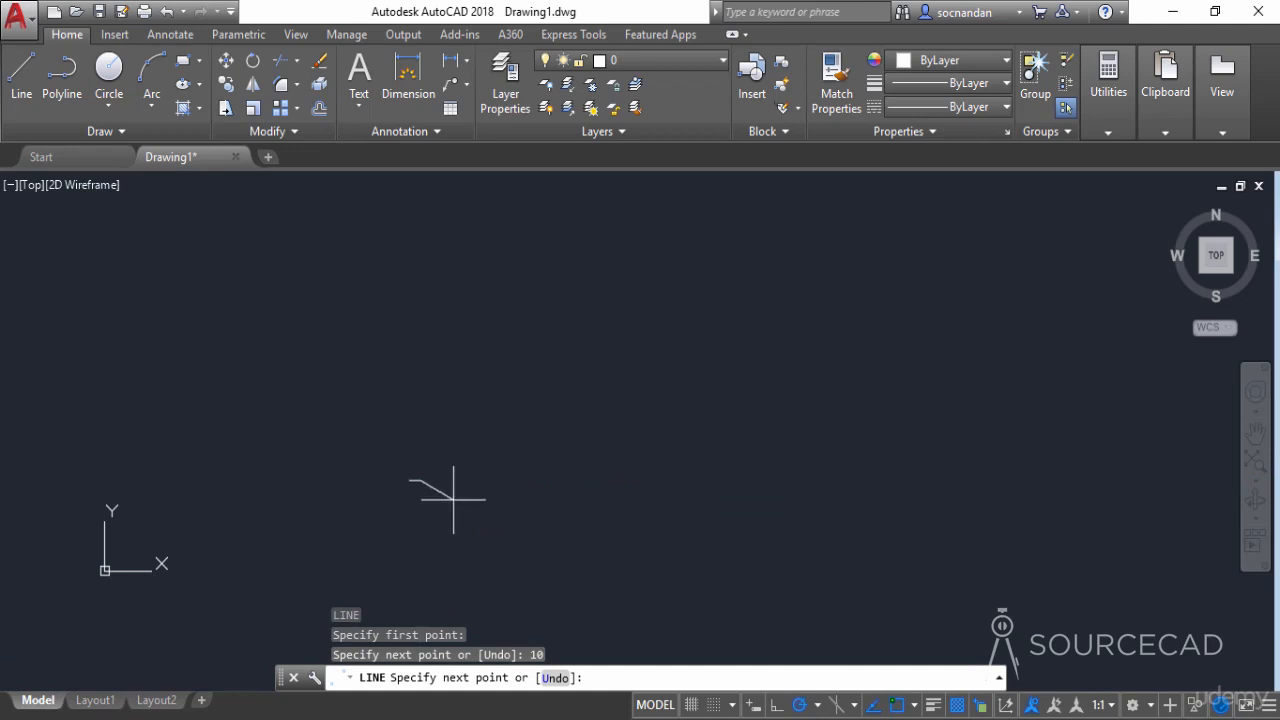
Continue the line from the segment's right end with a vertical 5-unit segment going upward.
scroll(476, 496, up, 5)
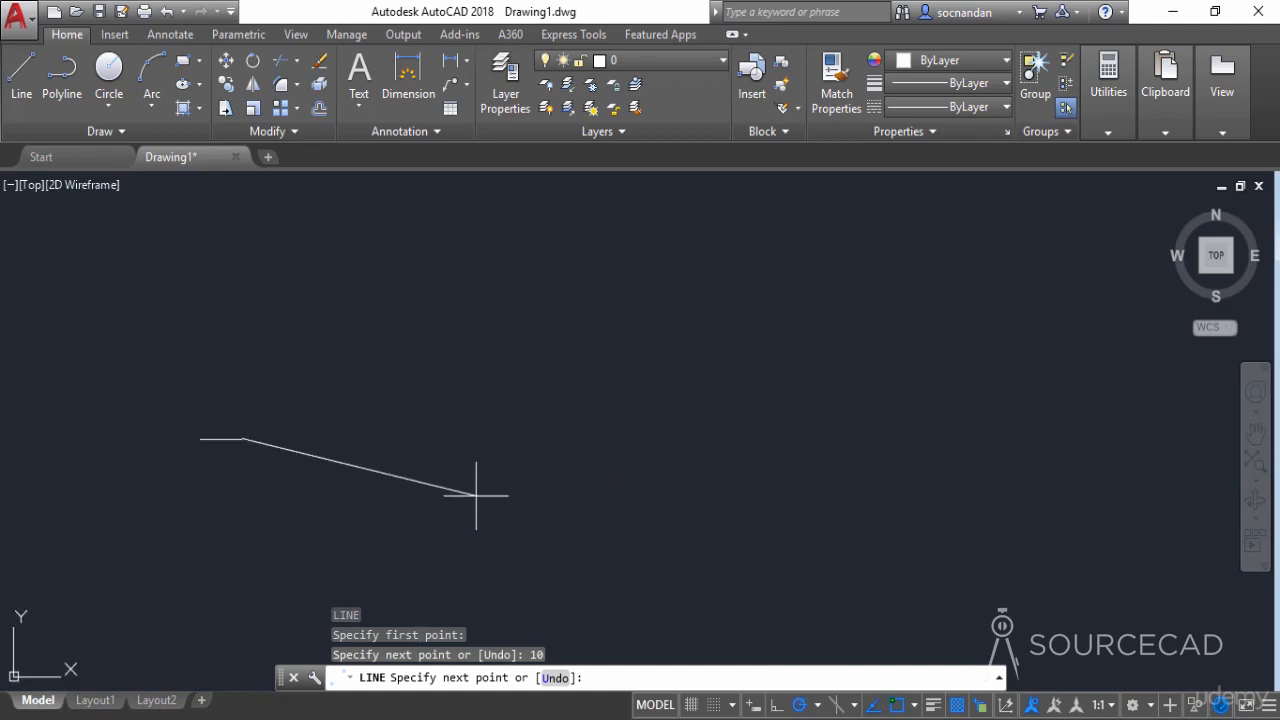
middle_drag(466, 468, 784, 473)
scroll(750, 460, up, 4)
middle_drag(451, 429, 763, 489)
scroll(790, 487, up, 2)
scroll(790, 487, up, 2)
middle_drag(586, 478, 922, 534)
middle_drag(726, 477, 782, 484)
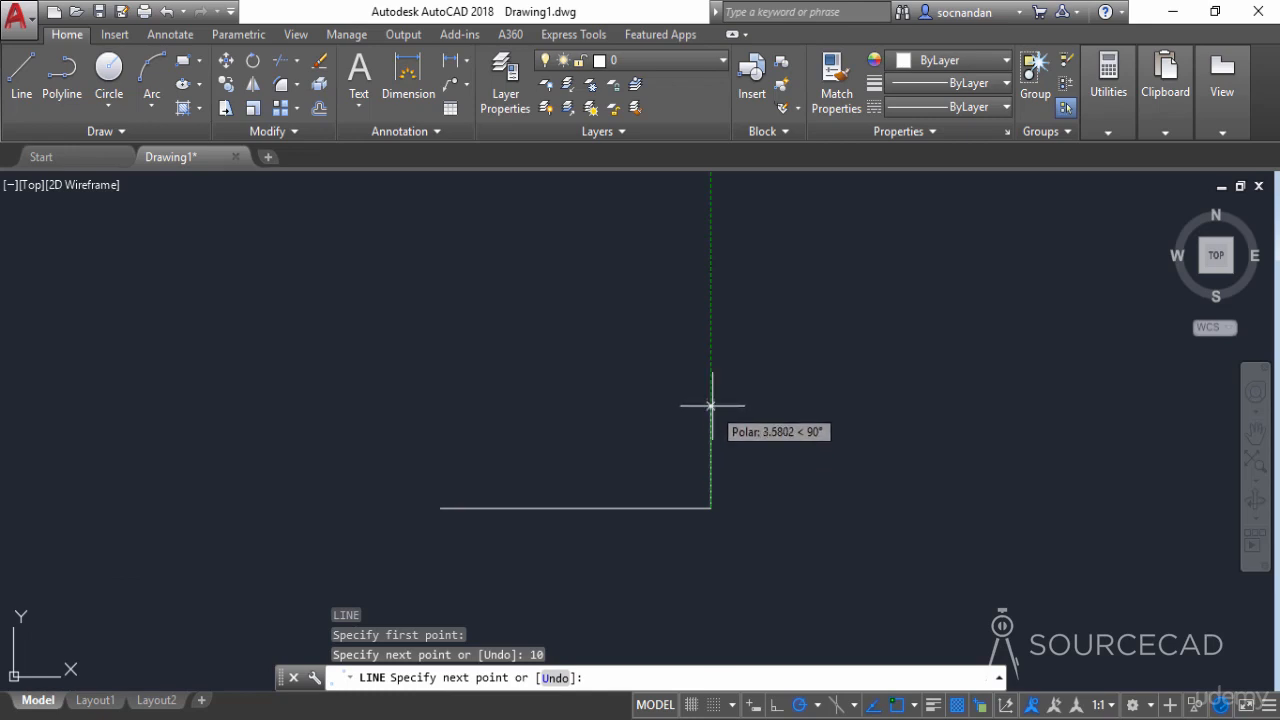
text(5)
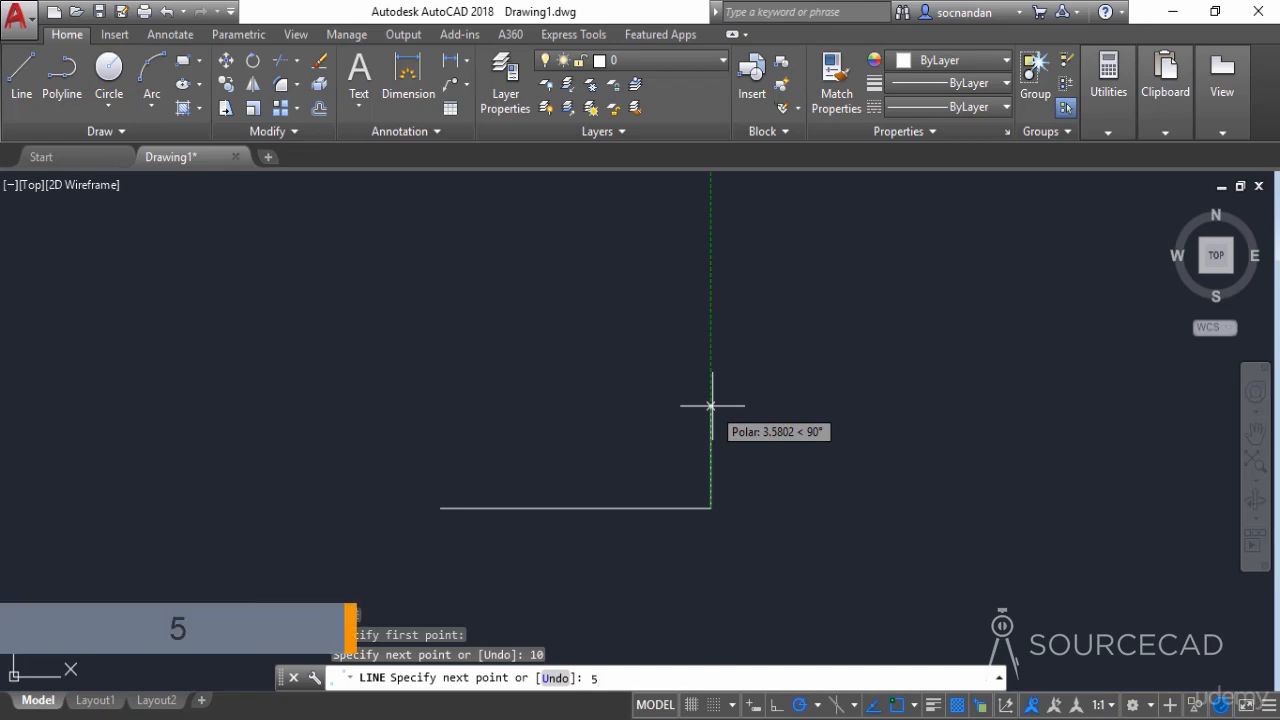
key(Return)
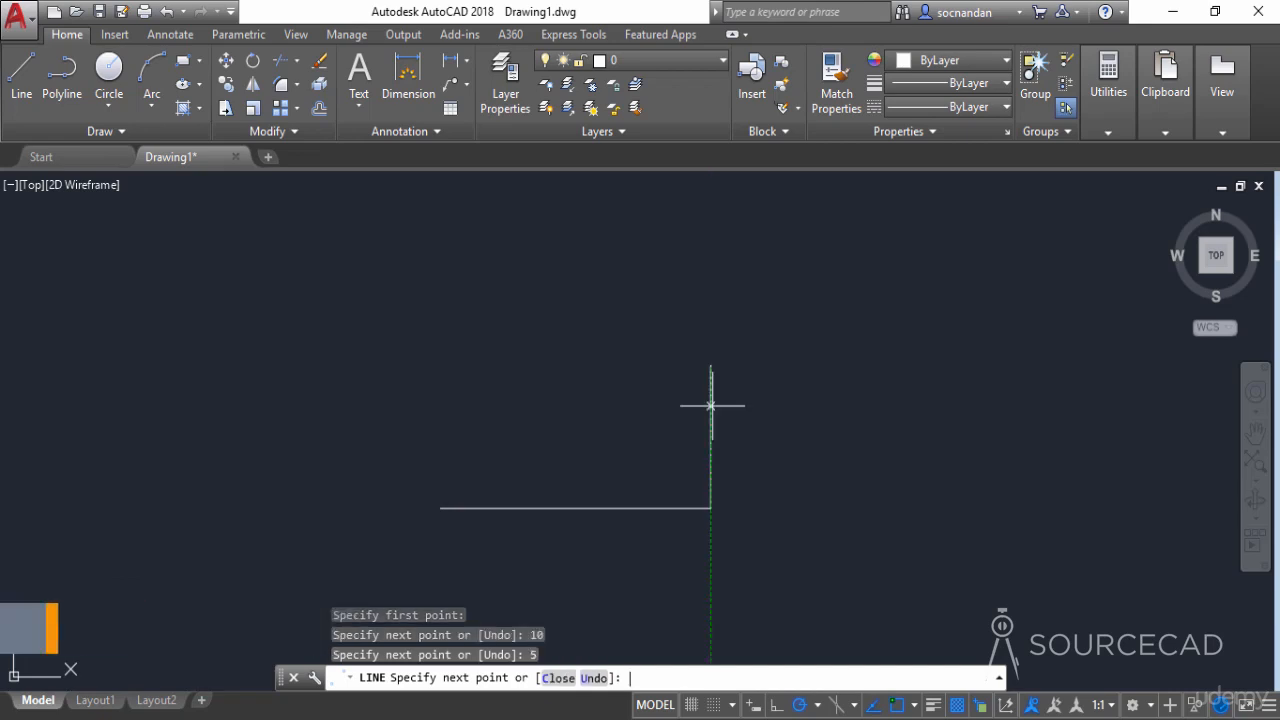
Add a 10-unit segment leftward and complete the rectangle with the Close option.
text(10)
key(Return)
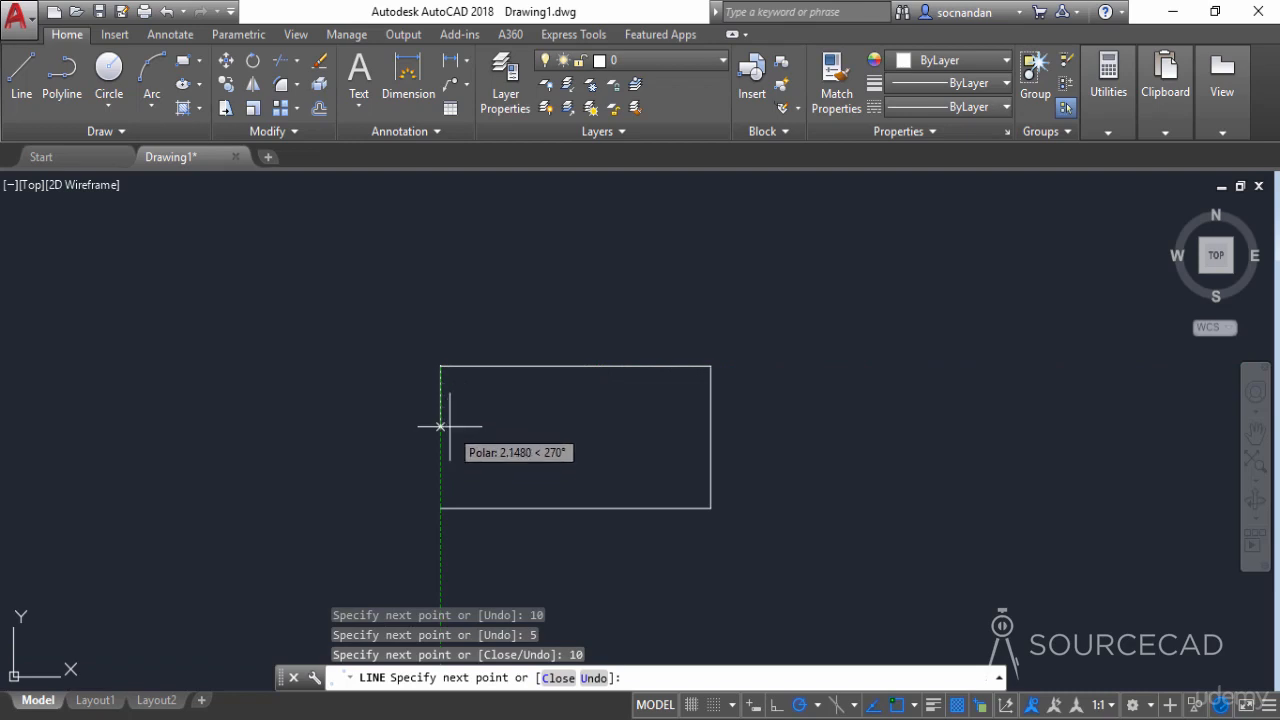
text(c)
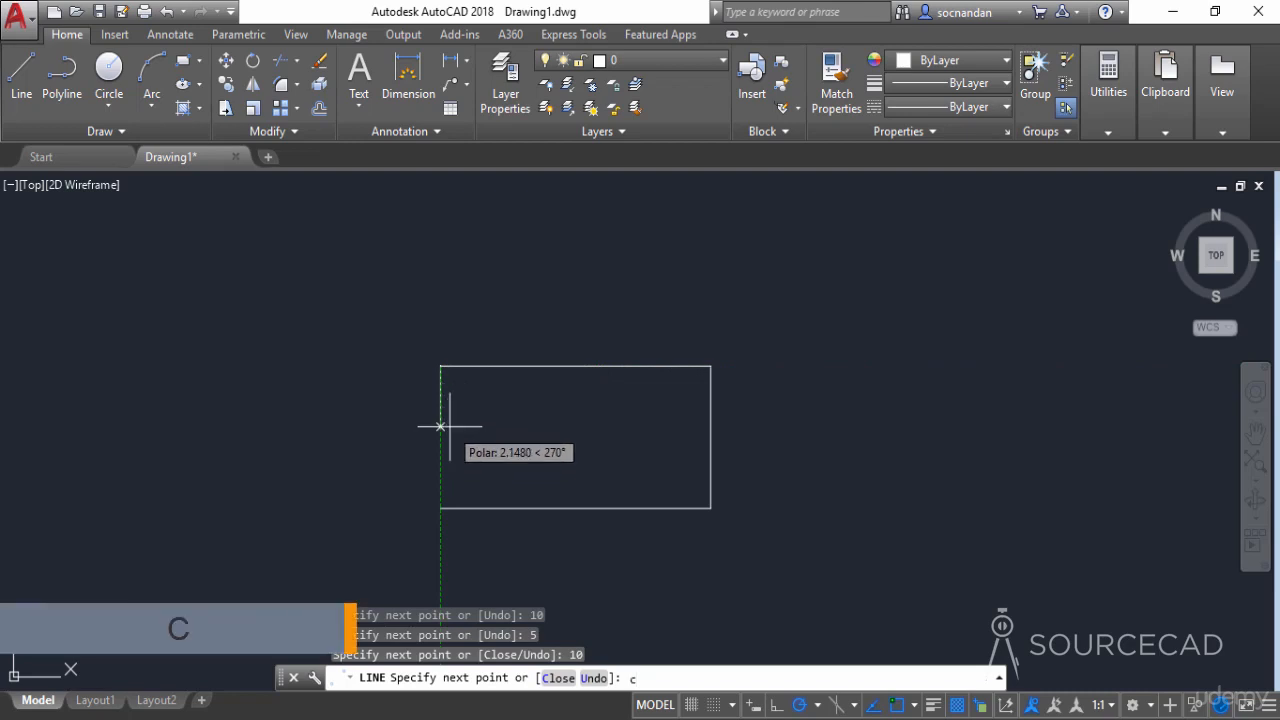
key(Return)
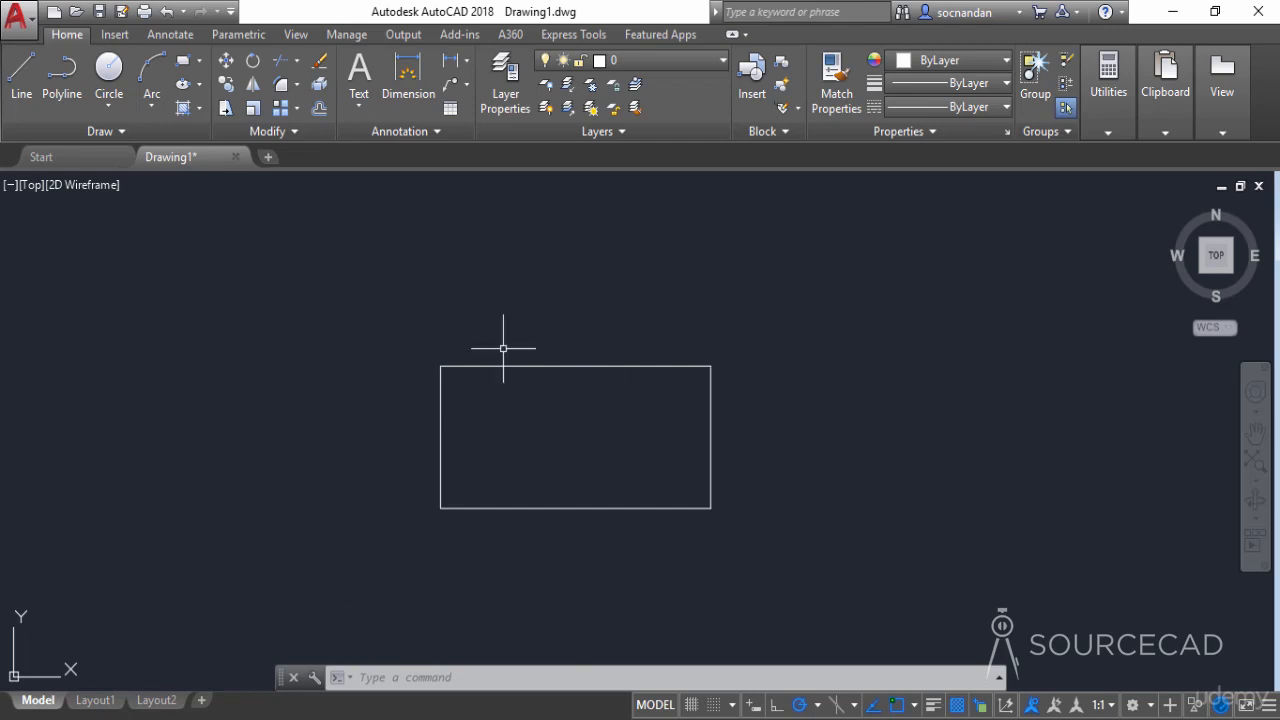
Erase all four lines of the rectangle.
click(402, 334)
click(823, 573)
right_click(786, 365)
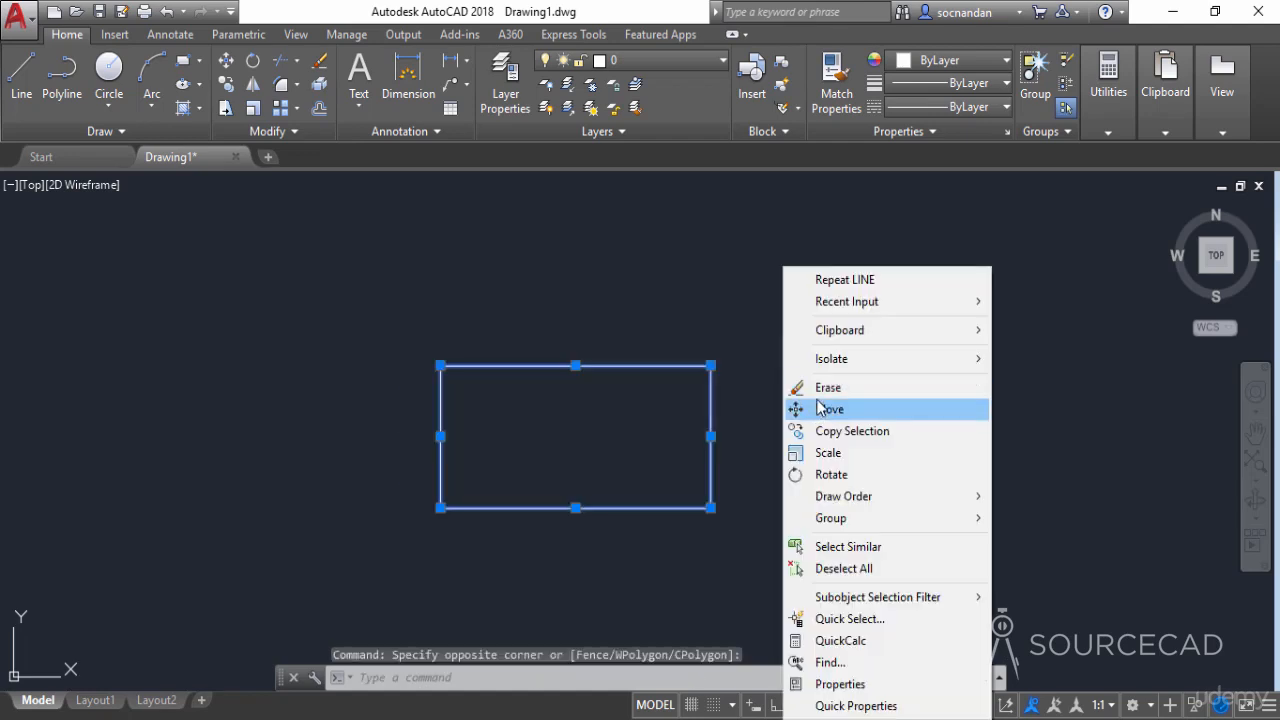
click(820, 383)
Draw a line from the origin 0,0 to the absolute coordinates 10,0, keeping the Line command active.
middle_drag(307, 581, 643, 443)
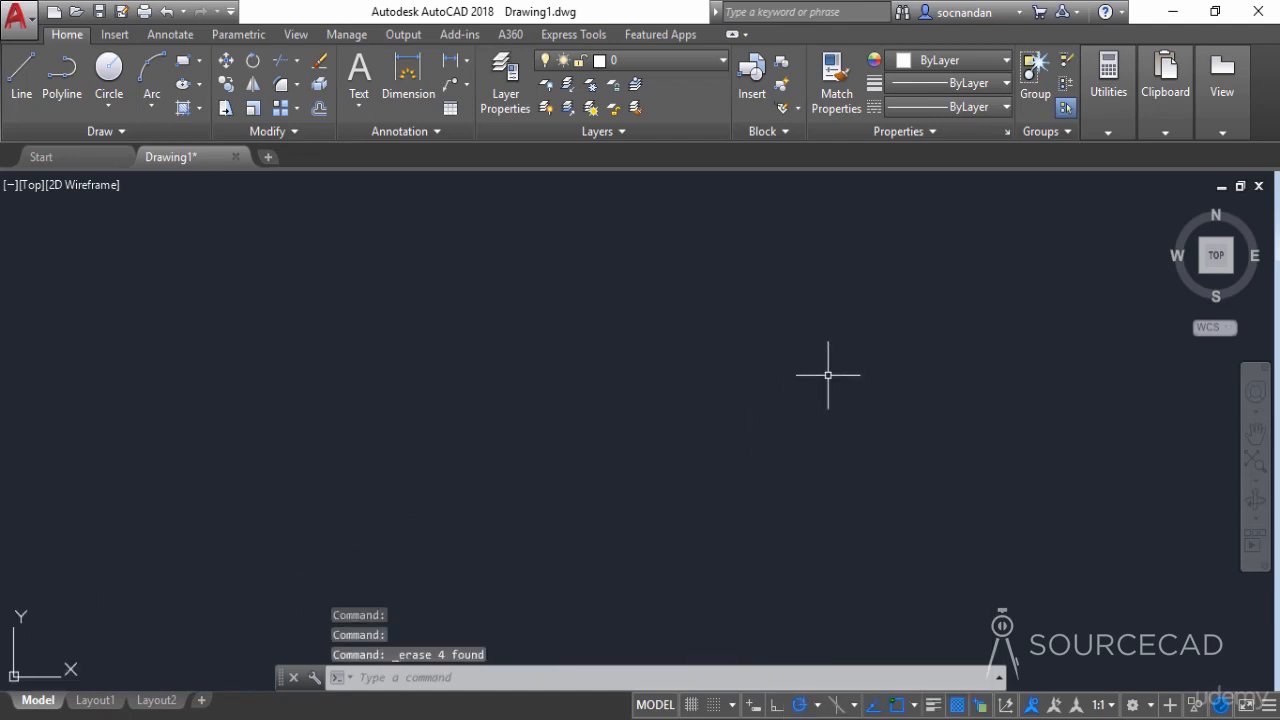
middle_drag(351, 551, 847, 305)
middle_drag(564, 479, 922, 287)
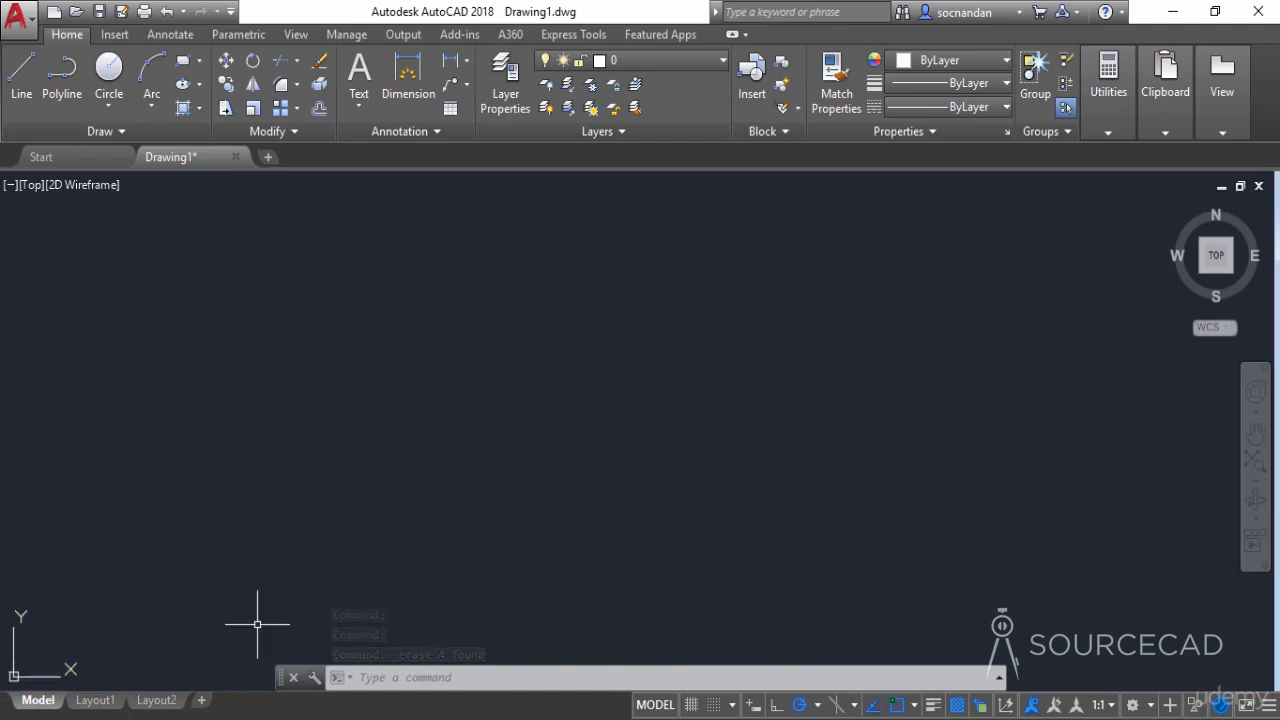
click(1257, 465)
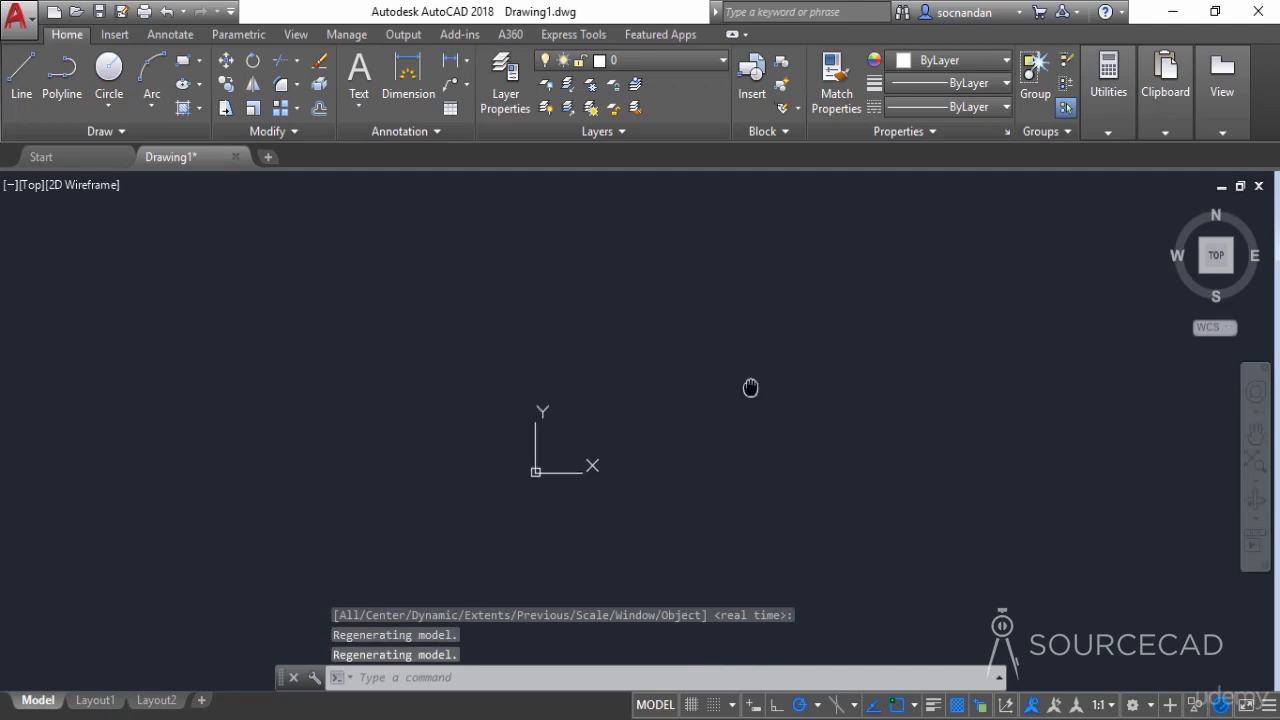
mouse_move(924, 497)
middle_down()
mouse_move(883, 483)
mouse_move(711, 494)
mouse_move(687, 472)
middle_up()
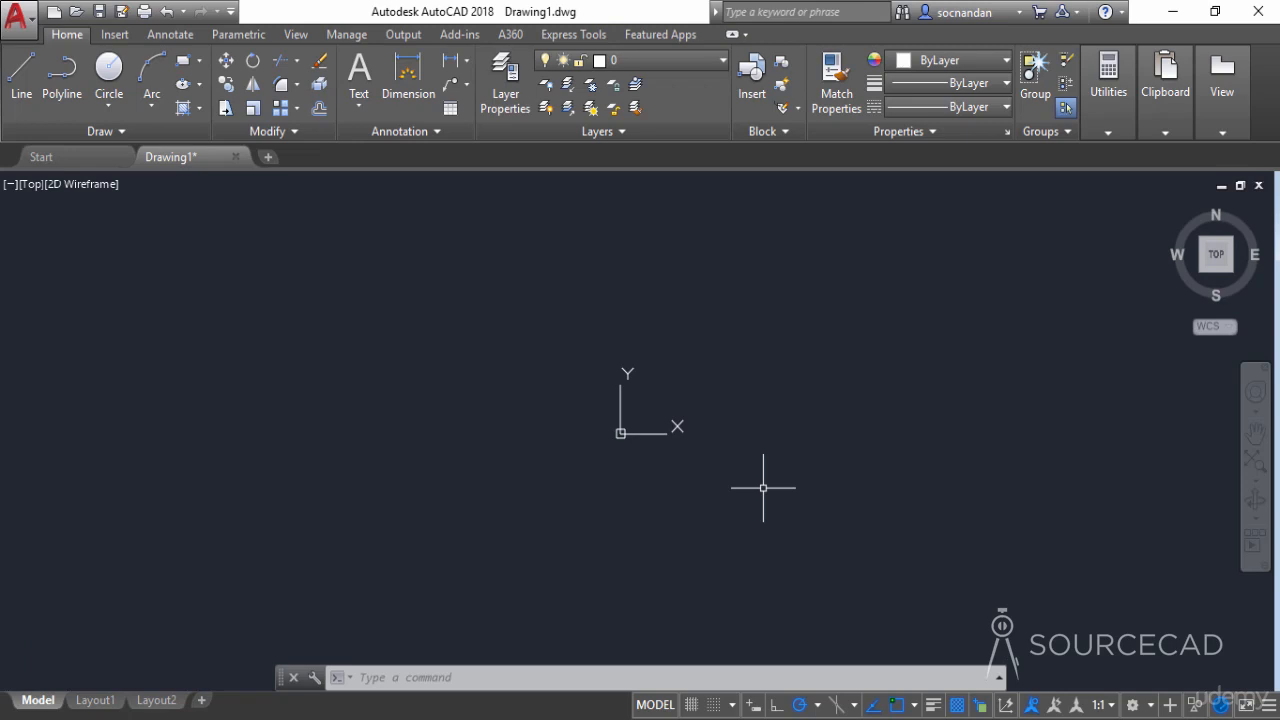
click(21, 78)
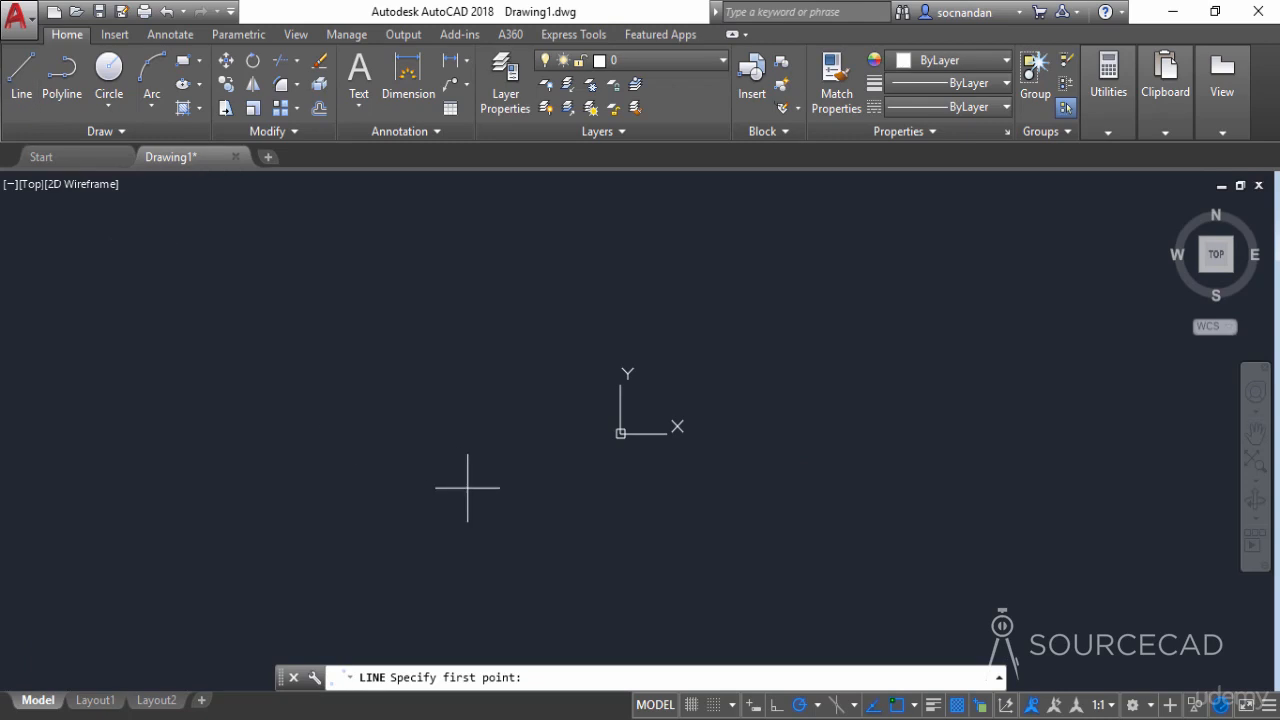
text(0,0)
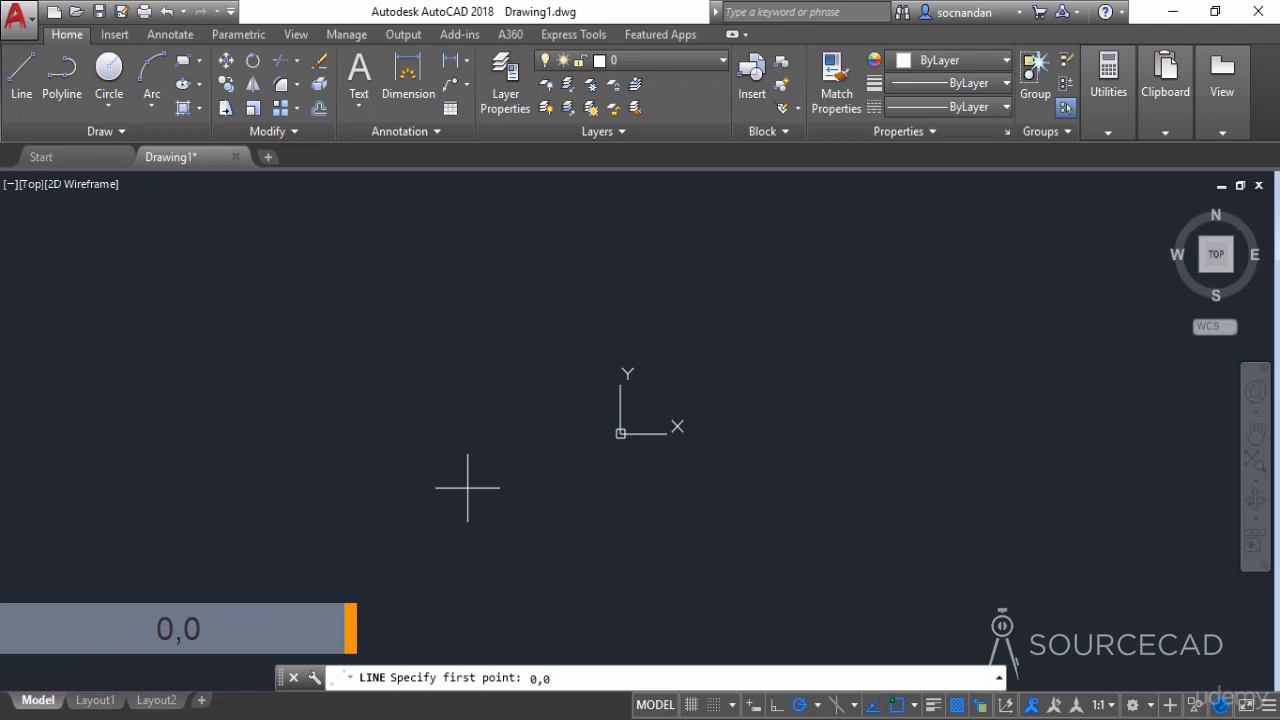
key(Return)
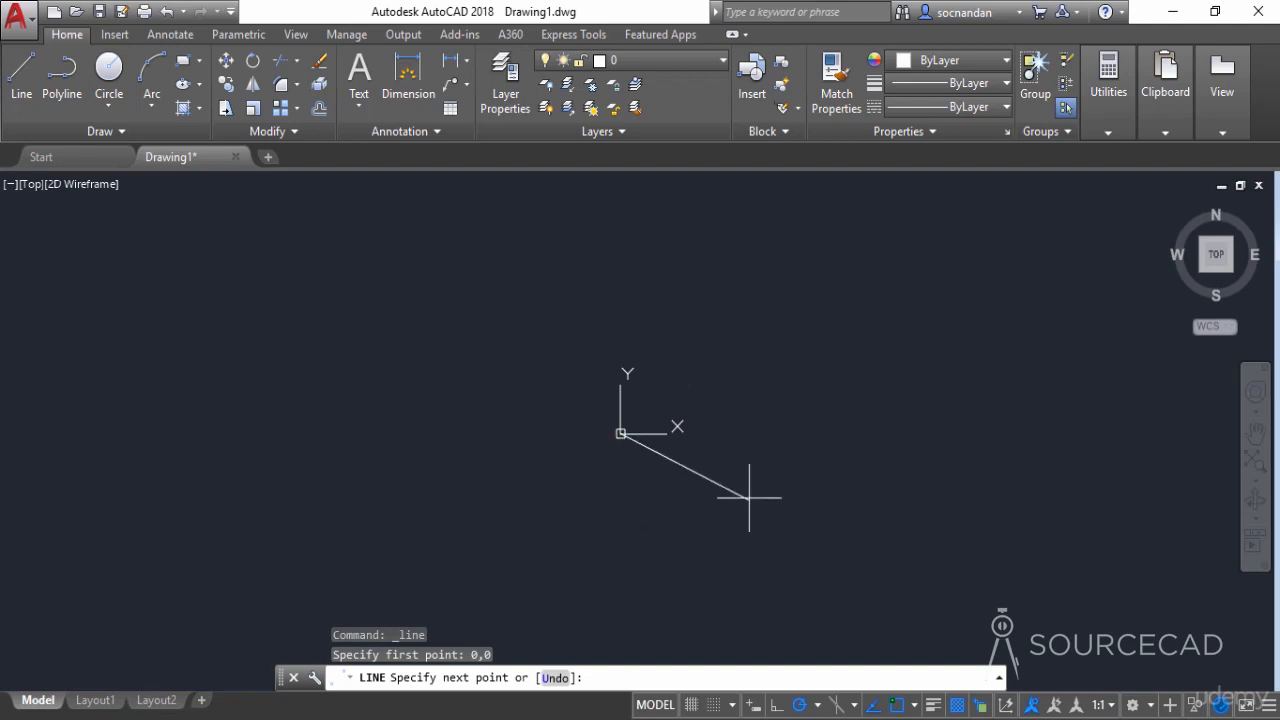
middle_drag(920, 434, 784, 466)
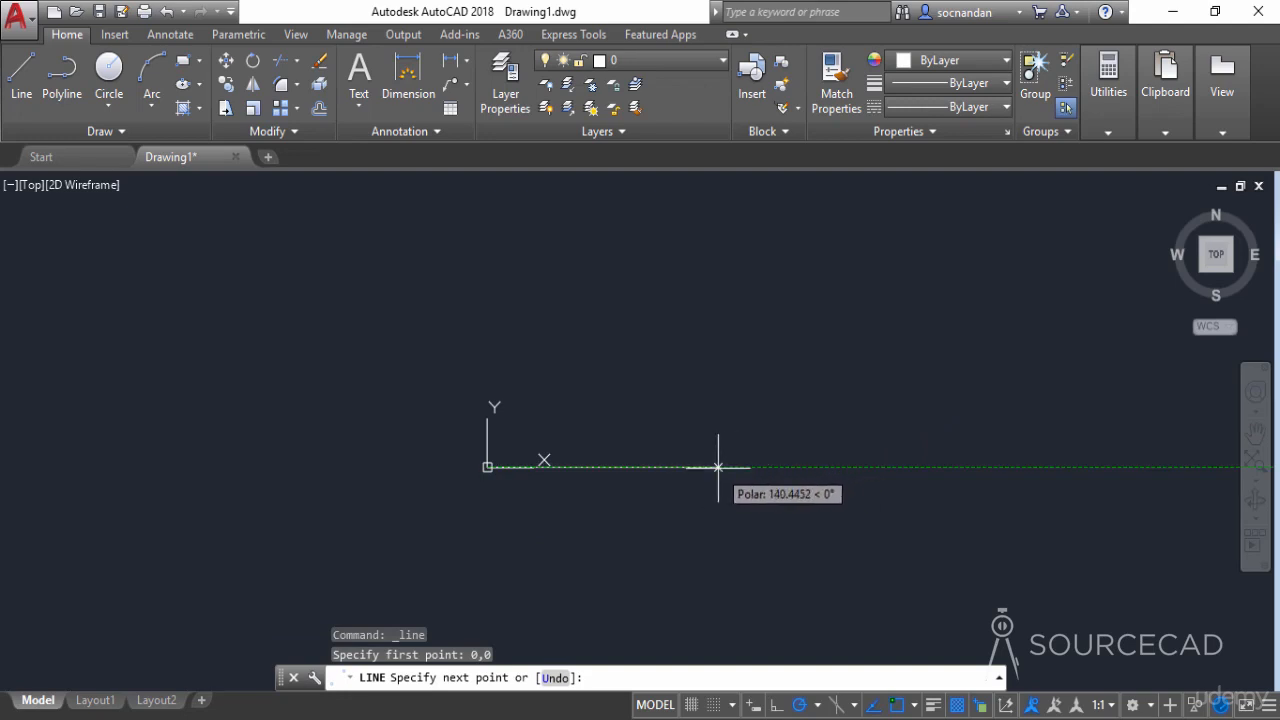
text(10)
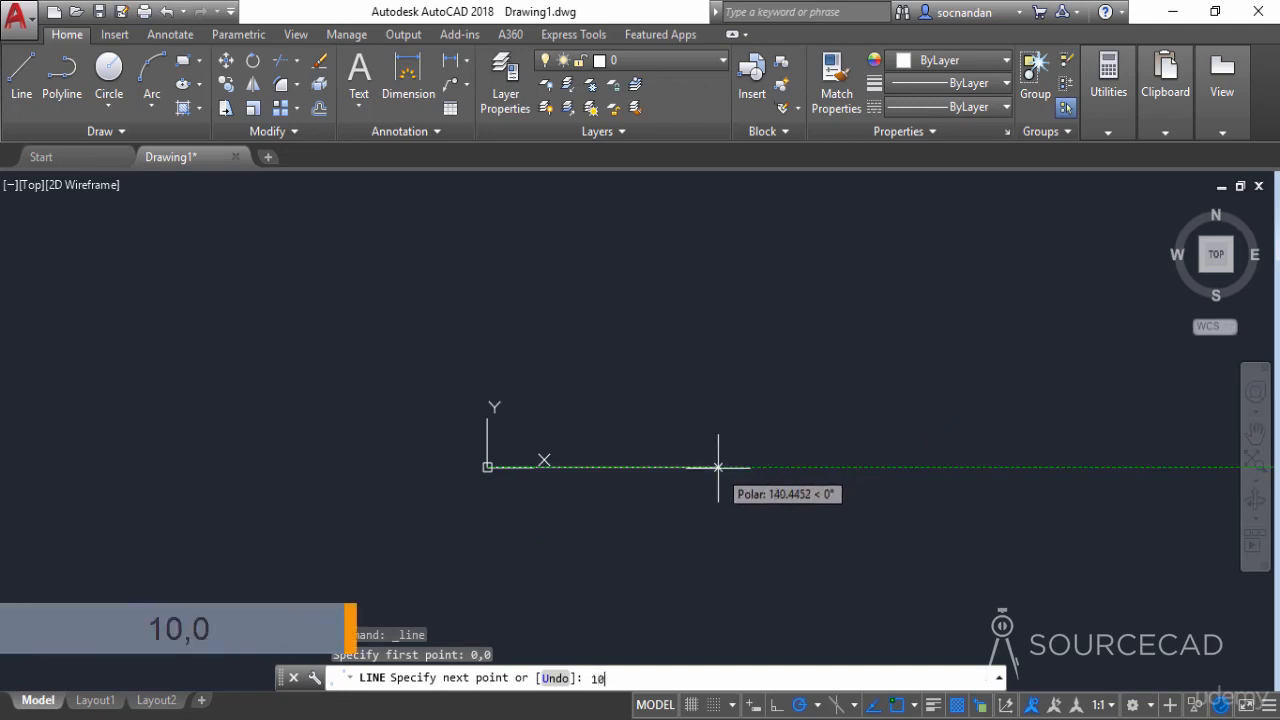
text(,0)
key(Return)
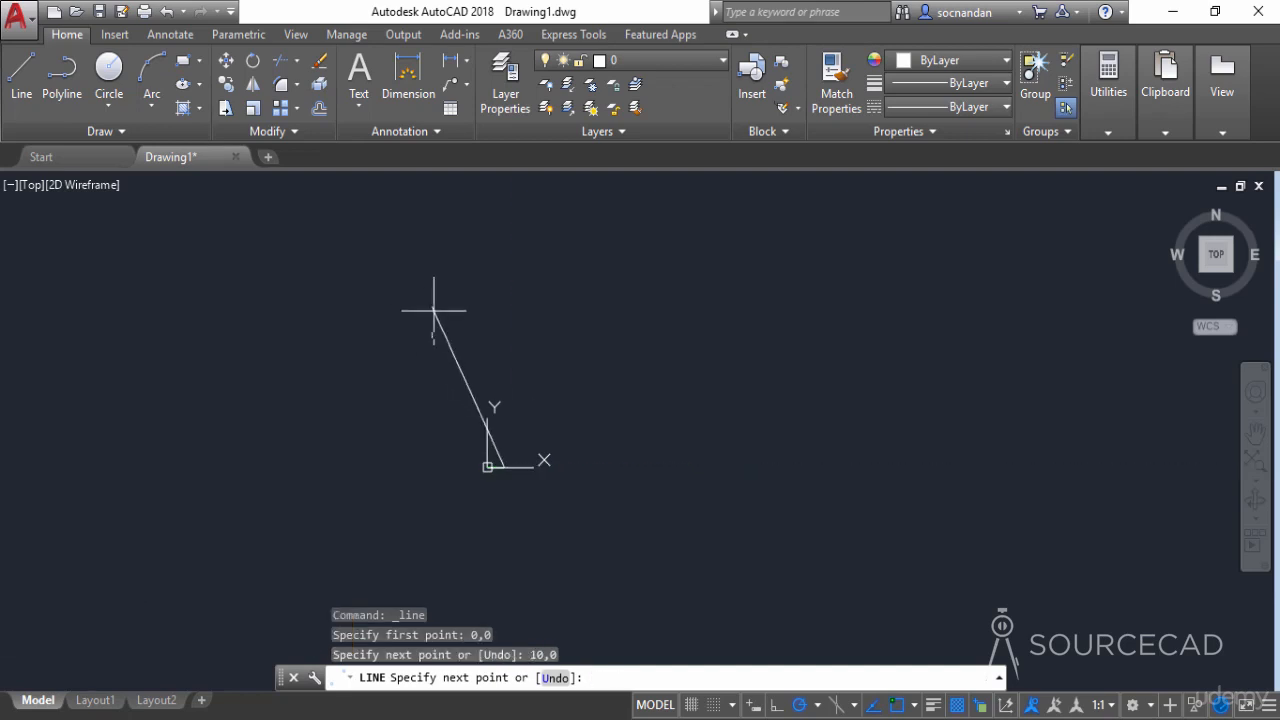
Continue the line vertically from the bottom segment's right end to the absolute coordinates 10,5.
scroll(503, 398, up, 10)
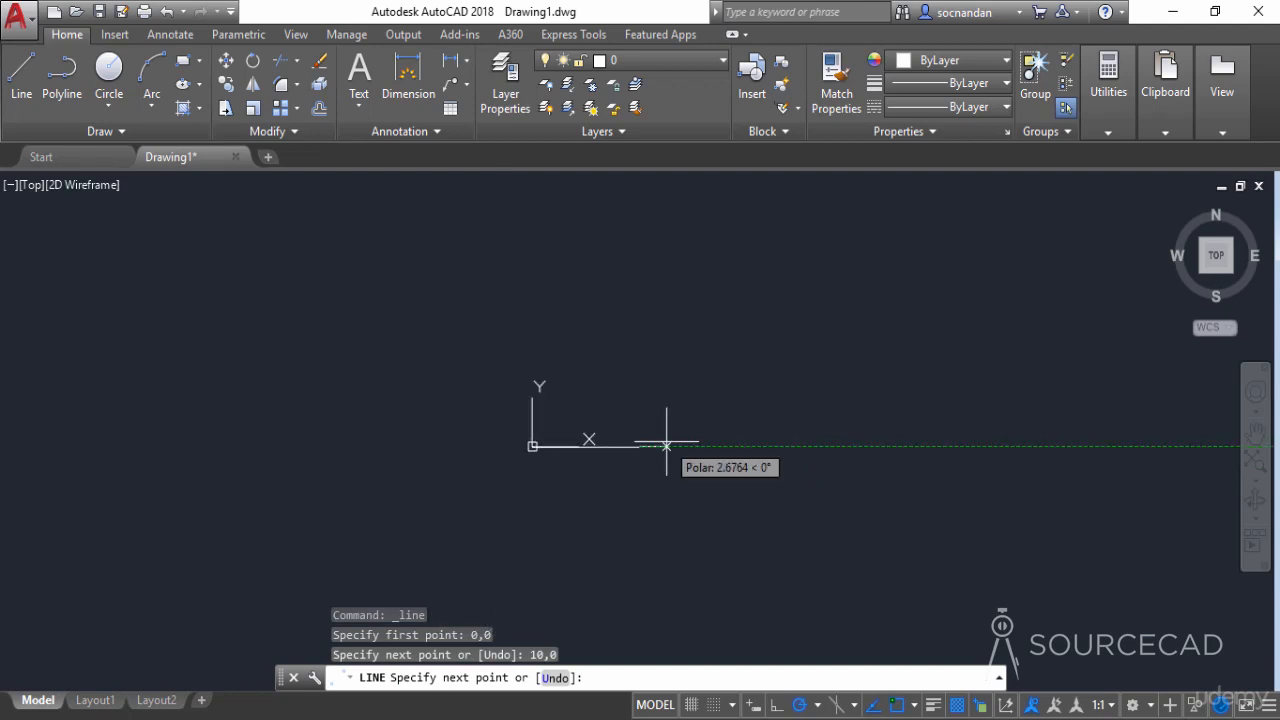
scroll(595, 389, up, 2)
middle_drag(622, 456, 825, 433)
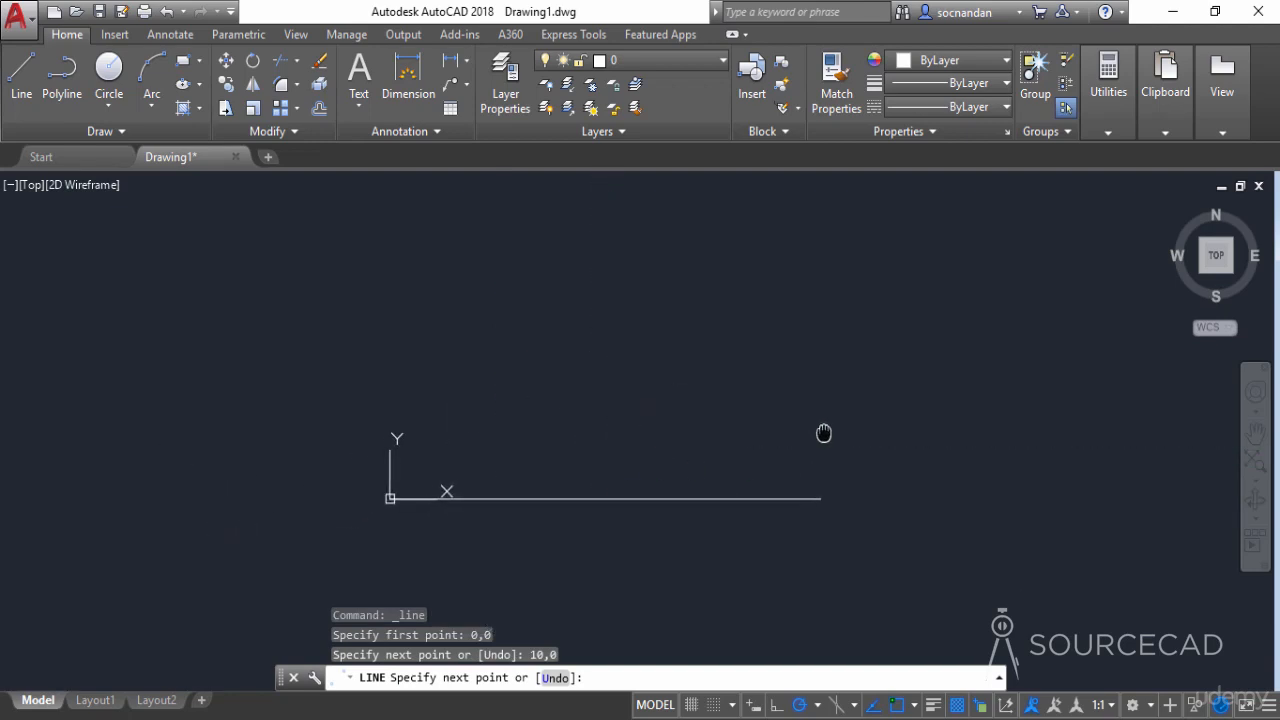
middle_drag(820, 309, 820, 376)
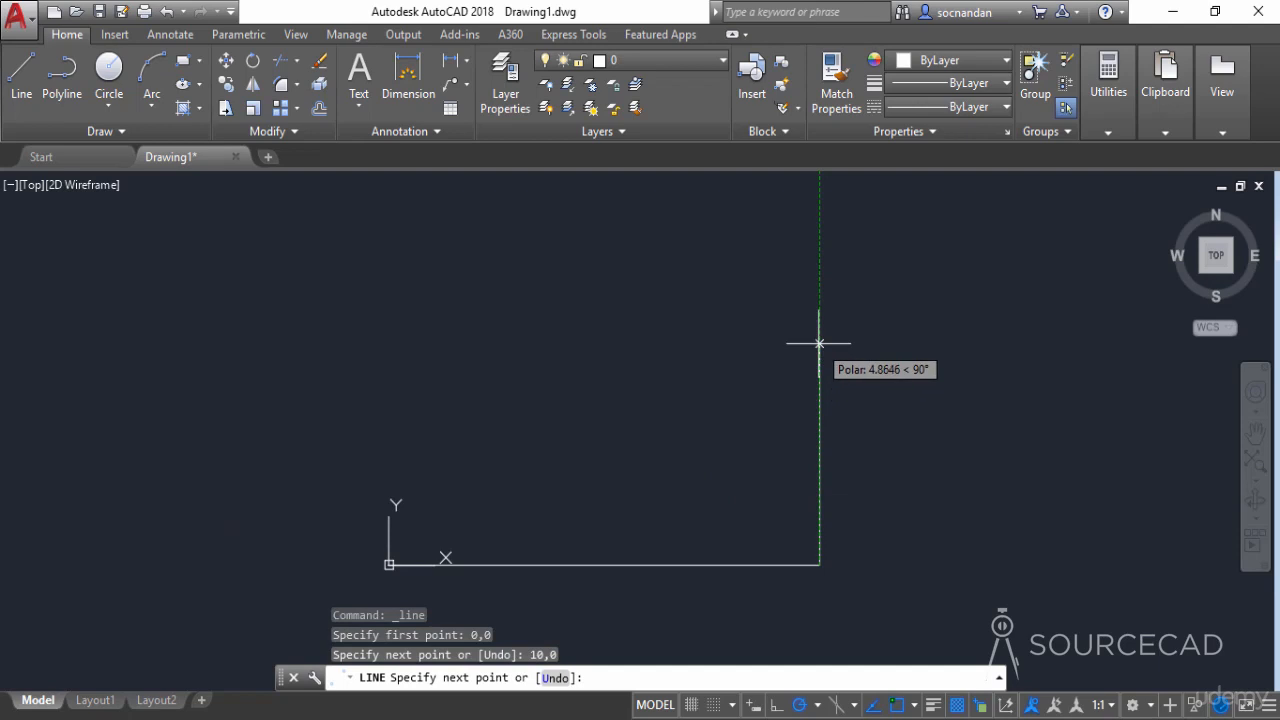
text(0,5)
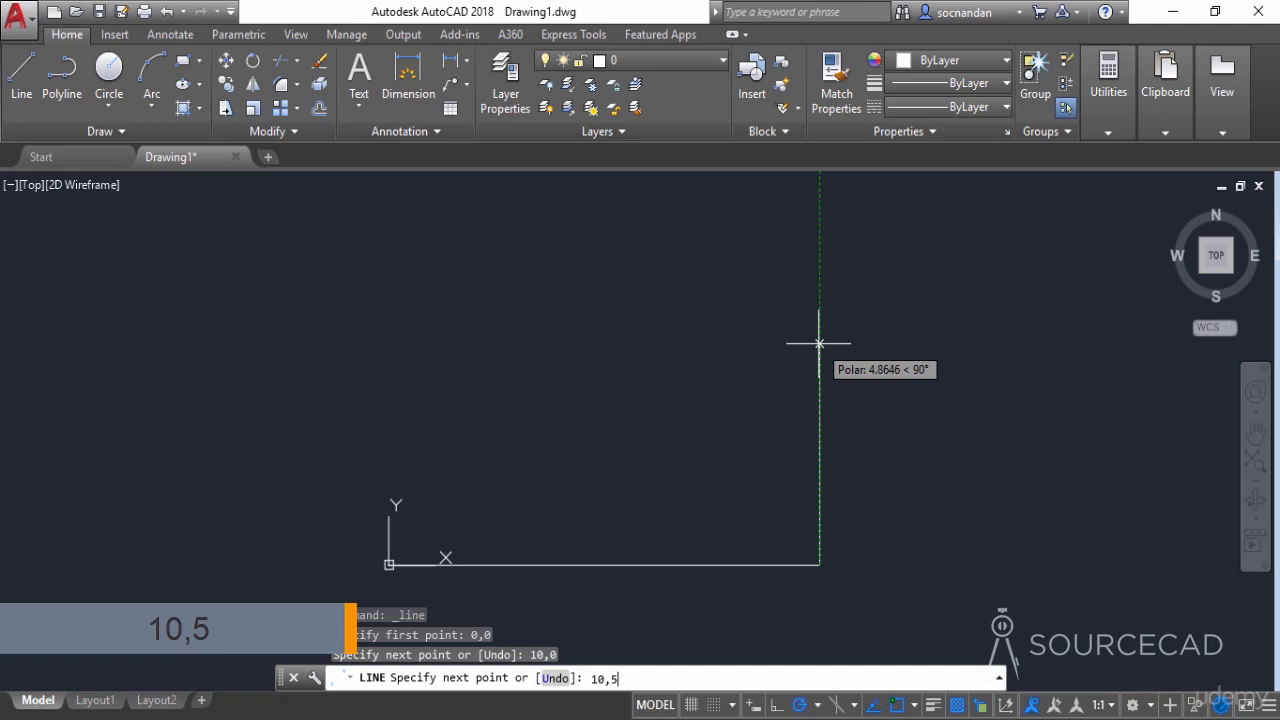
key(Return)
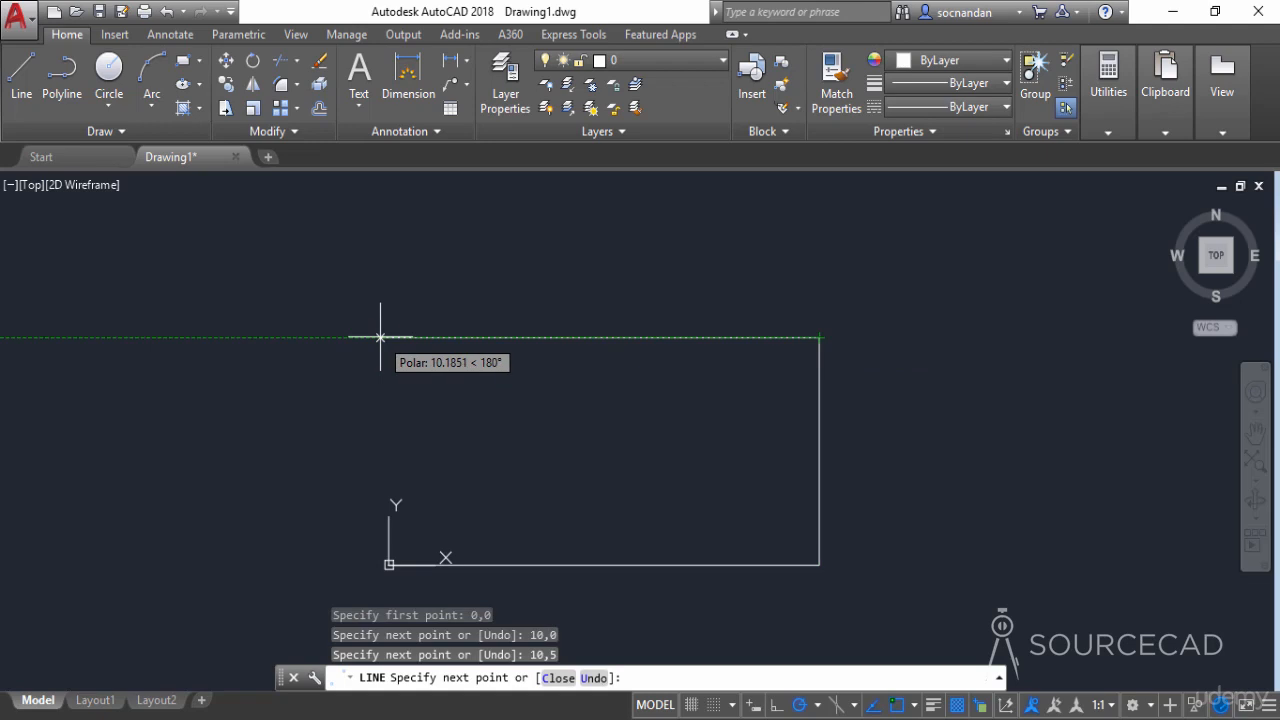
Complete the rectangle with line segments to 0,5 and back to 0,0, and end the Line command.
text(0,5)
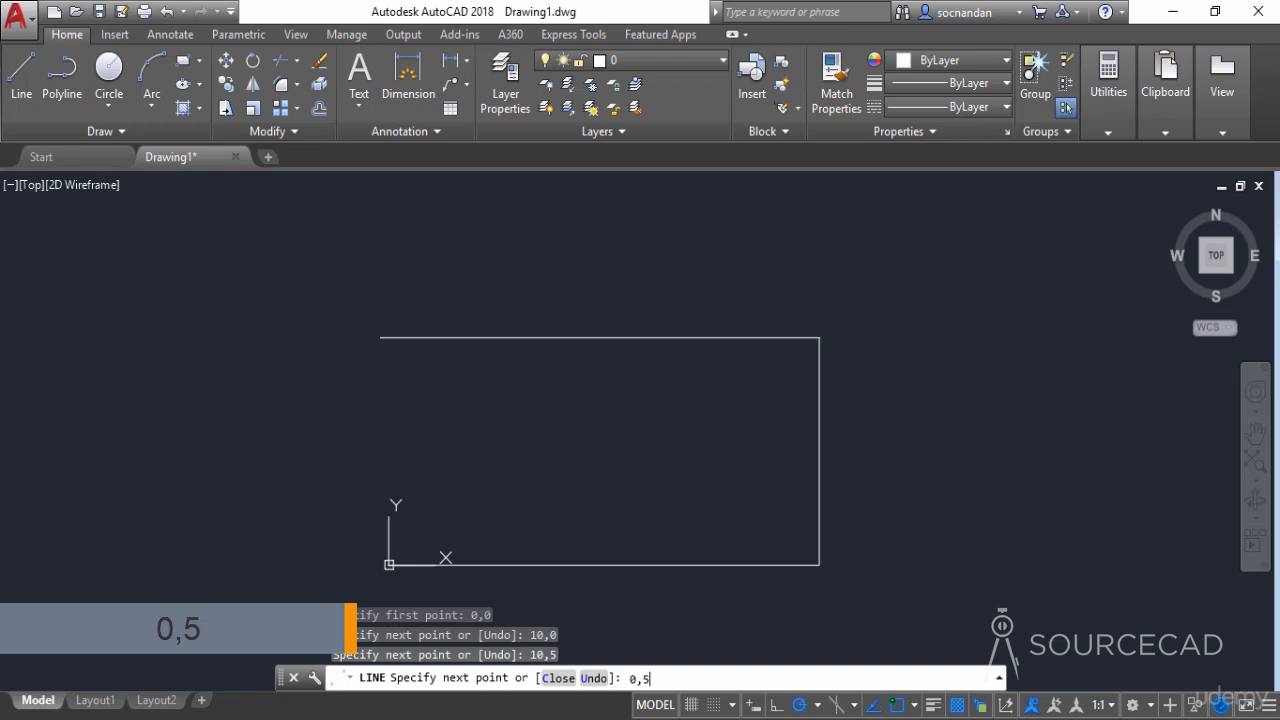
key(Return)
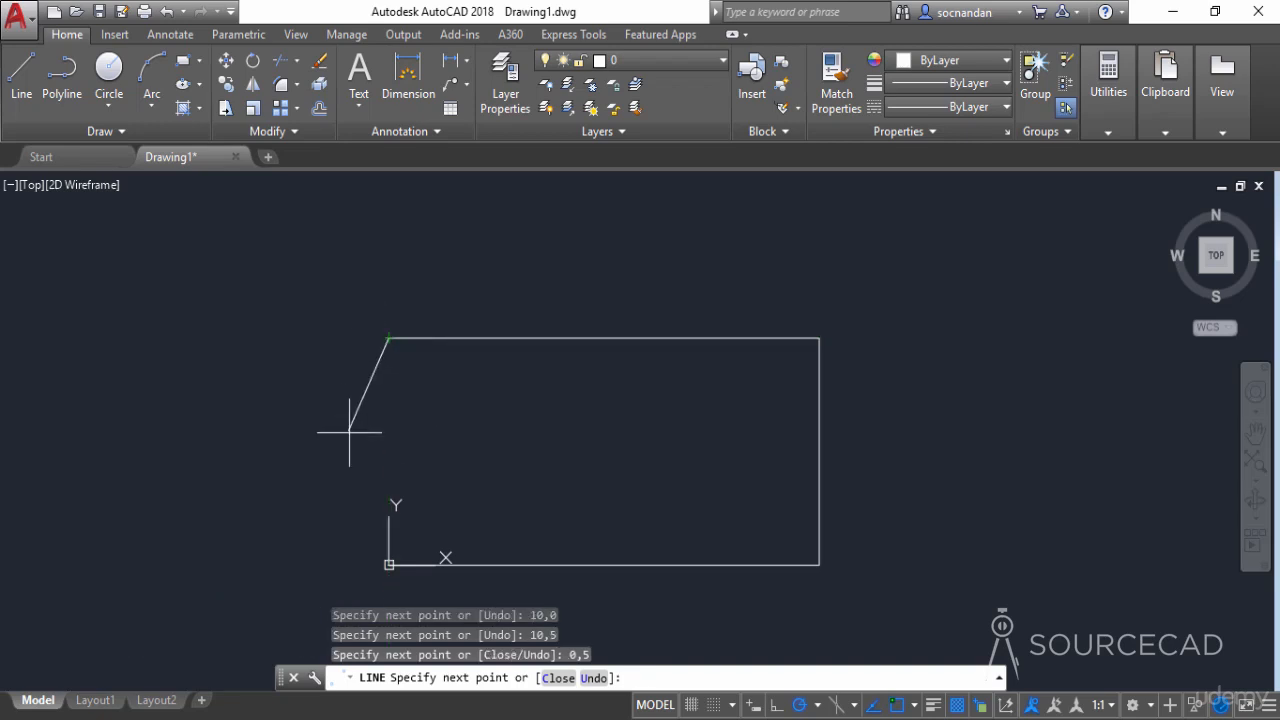
text(0,0)
key(Return)
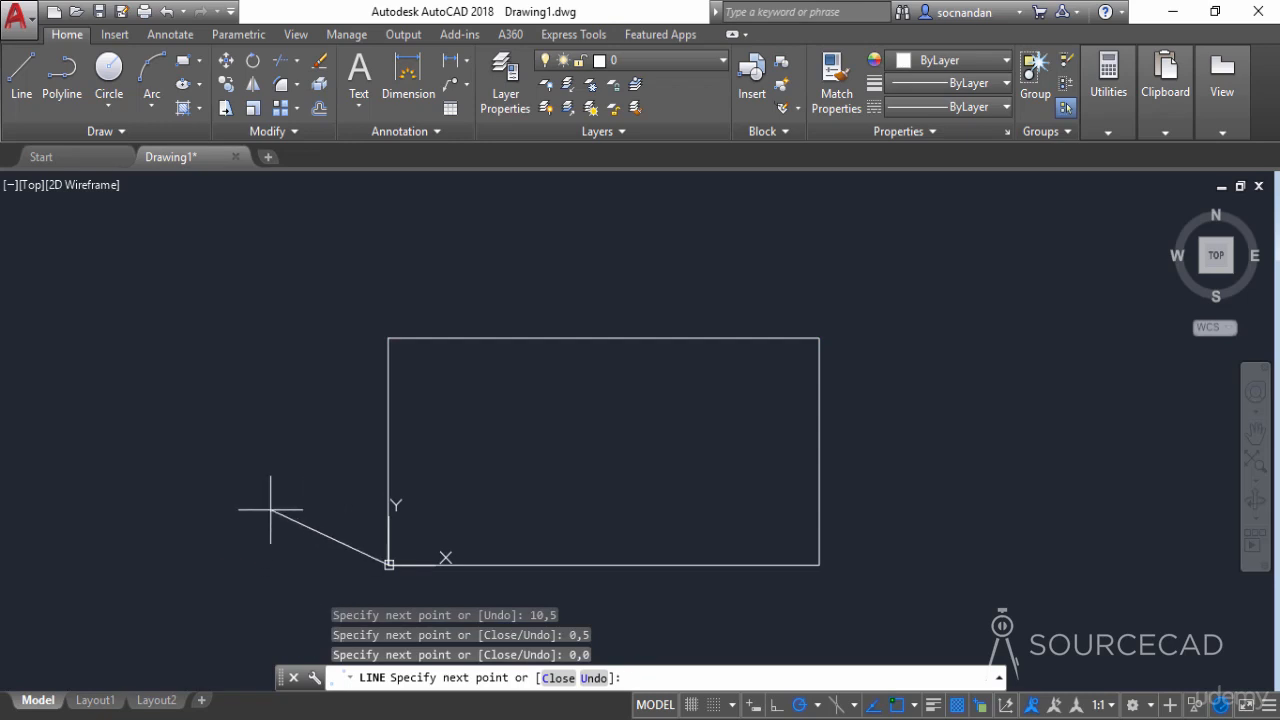
key(Return)
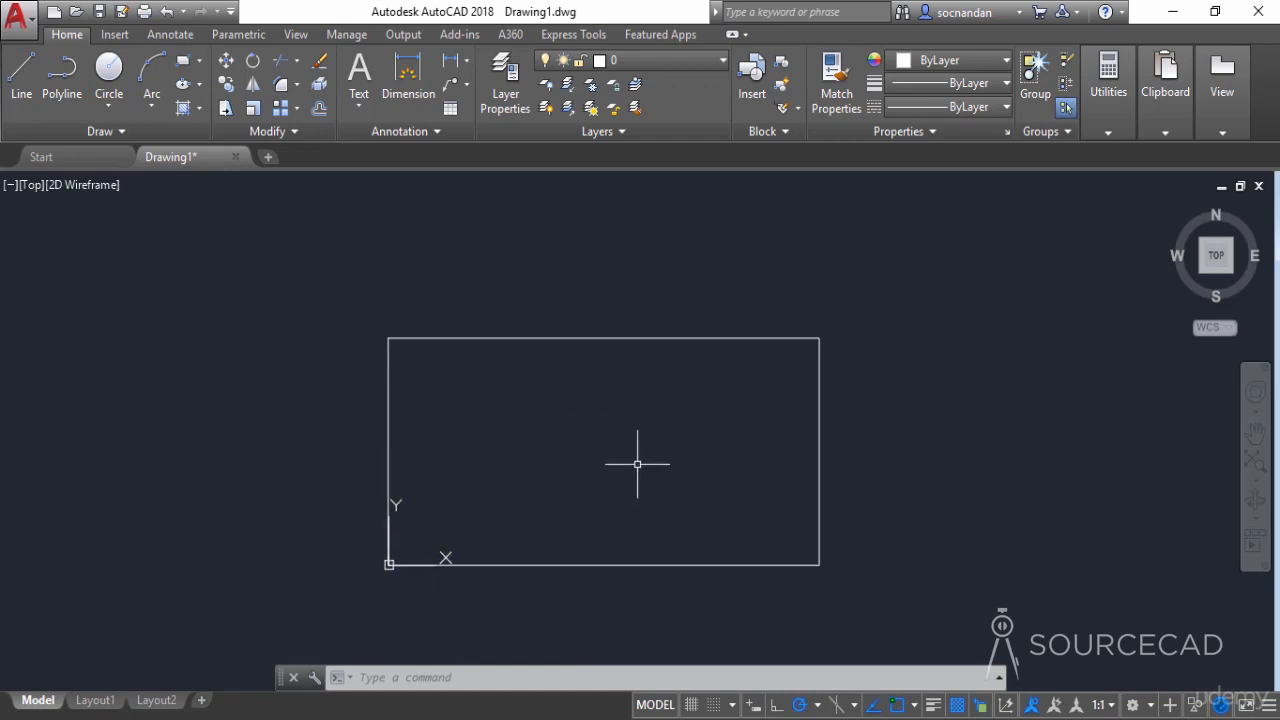
Draw a single line from a free point inside the rectangle to the absolute coordinates 10,0, and end the Line command.
click(22, 70)
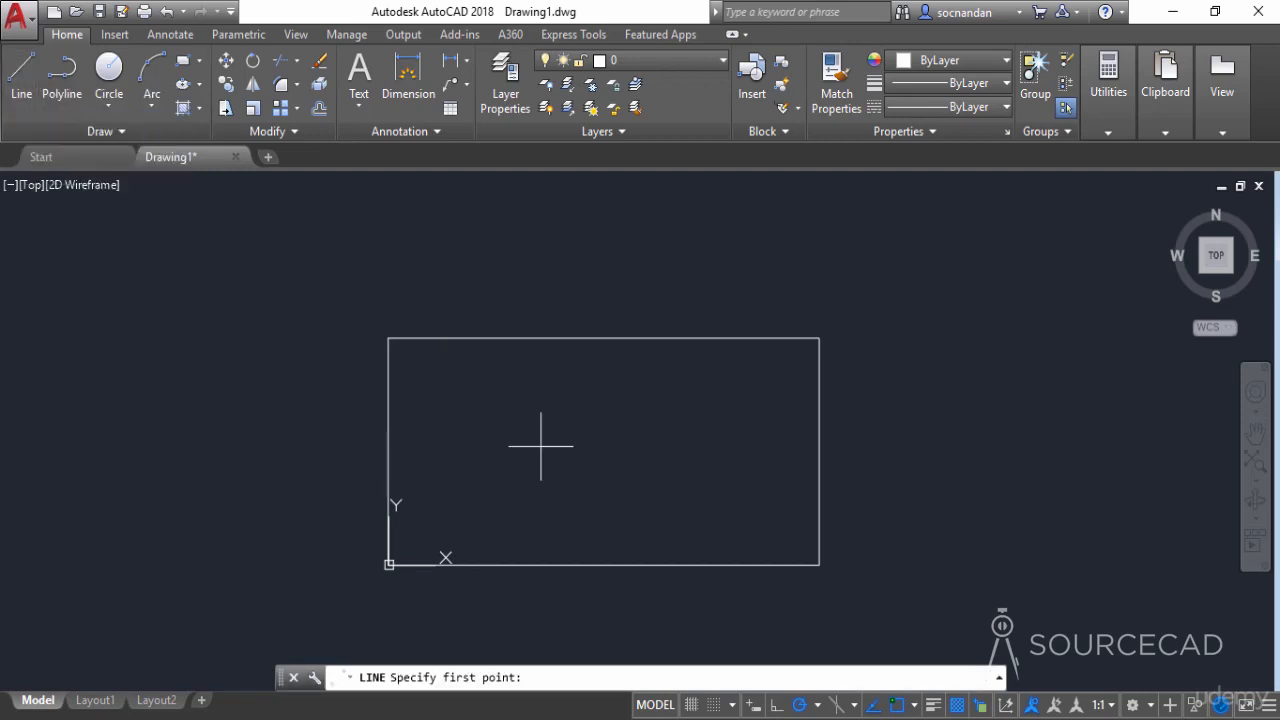
click(532, 485)
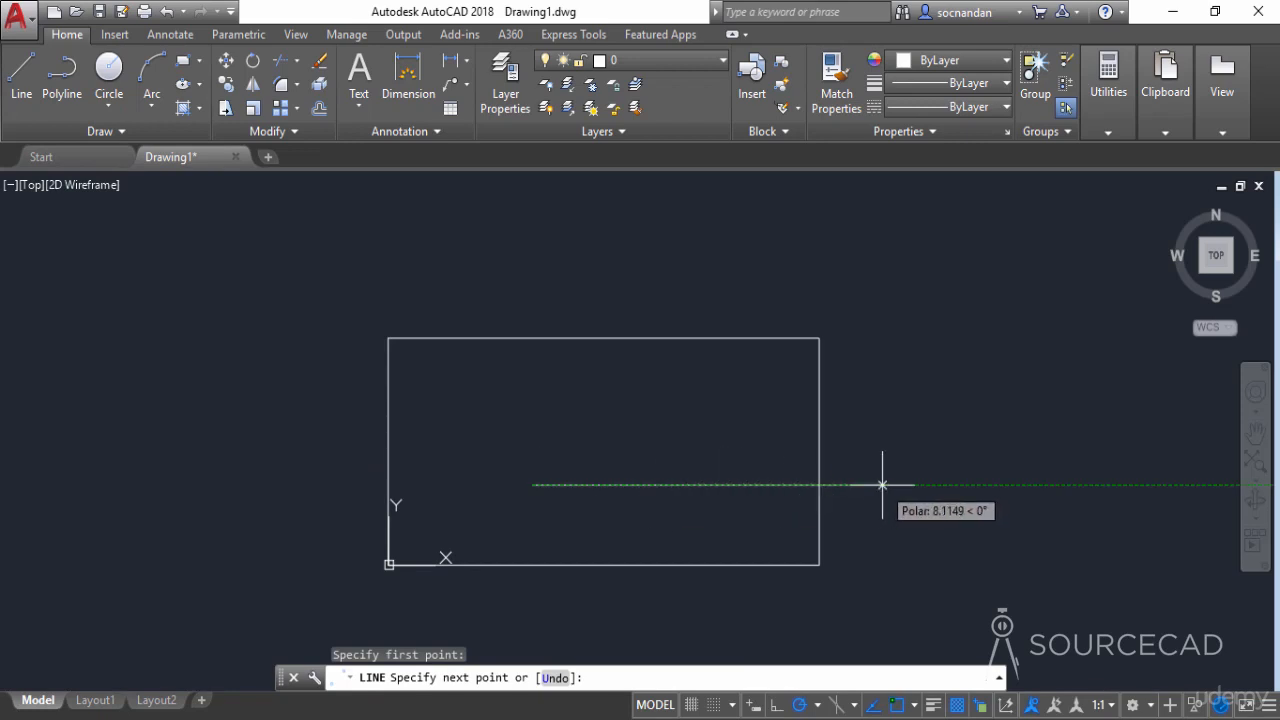
text(10)
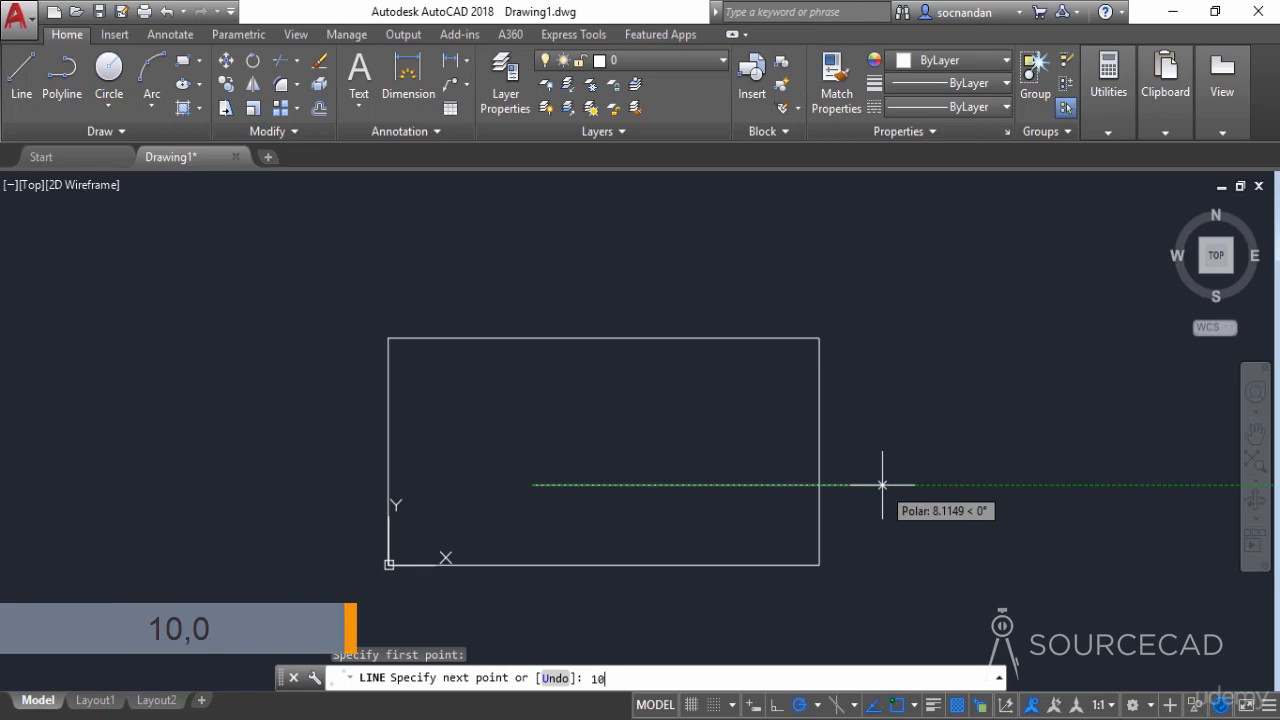
text(,0)
key(Return)
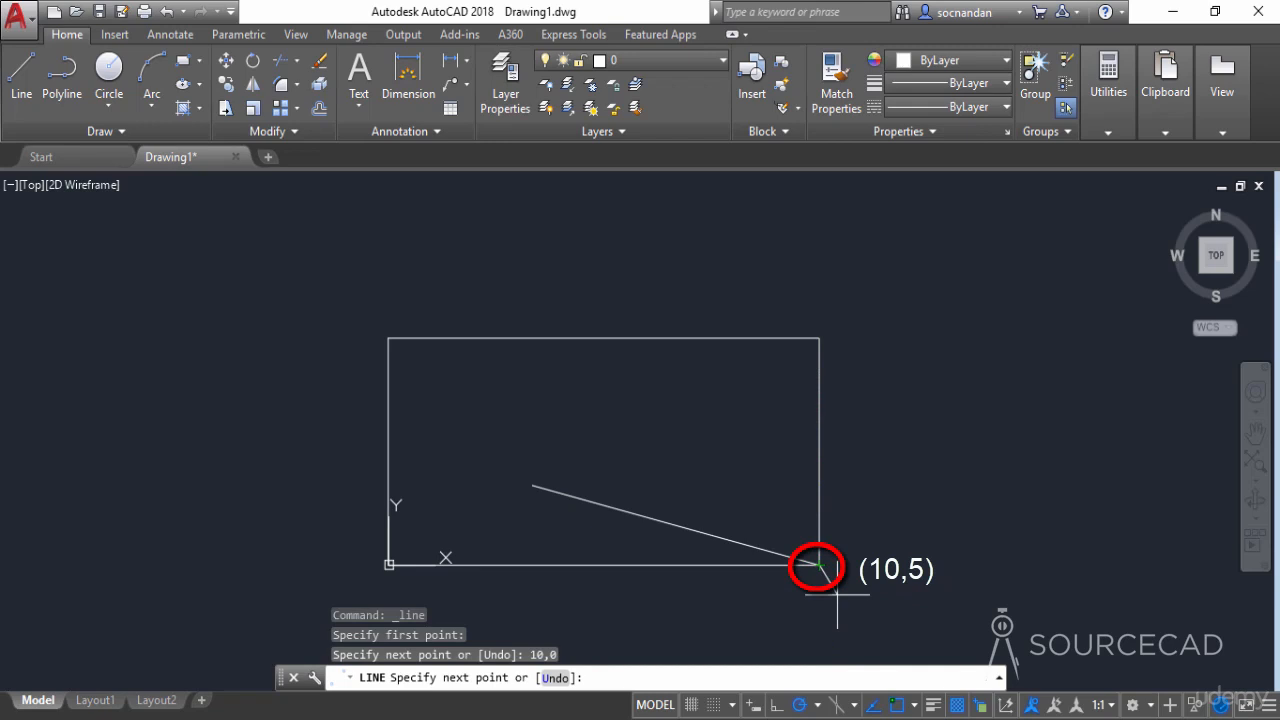
key(Return)
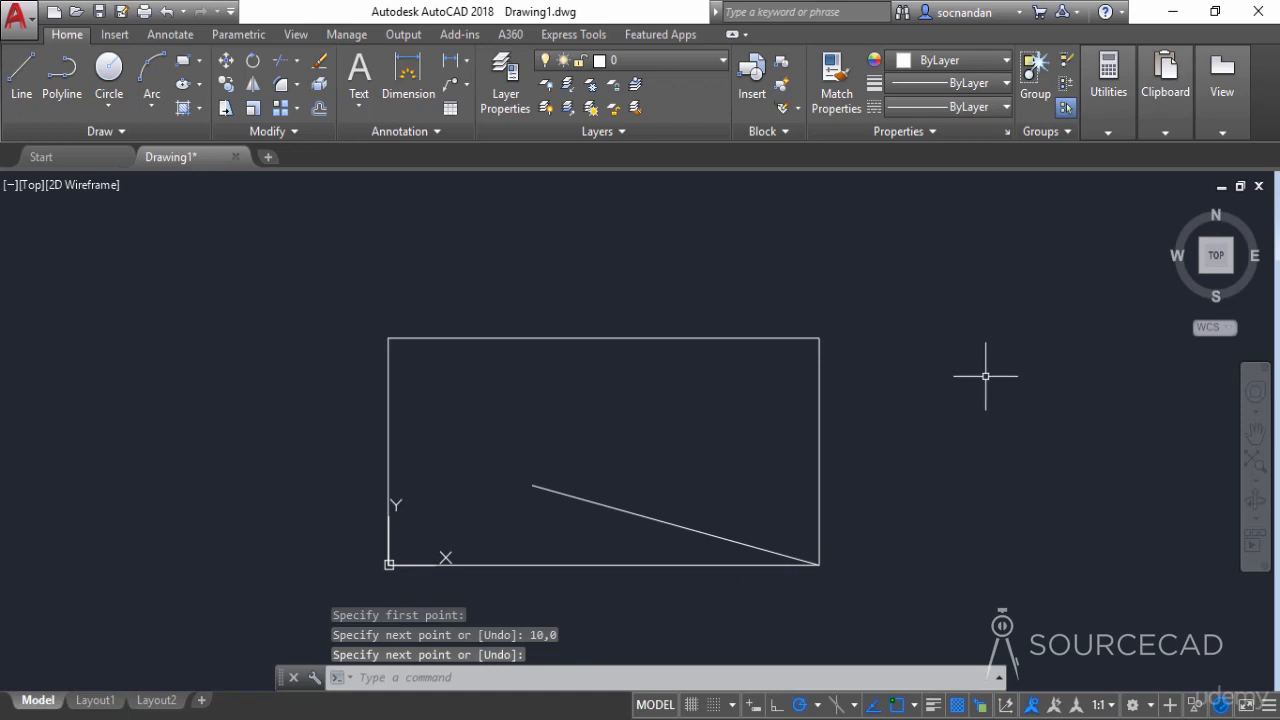
Erase the slanted line inside the rectangle.
click(600, 505)
right_click(640, 443)
click(689, 360)
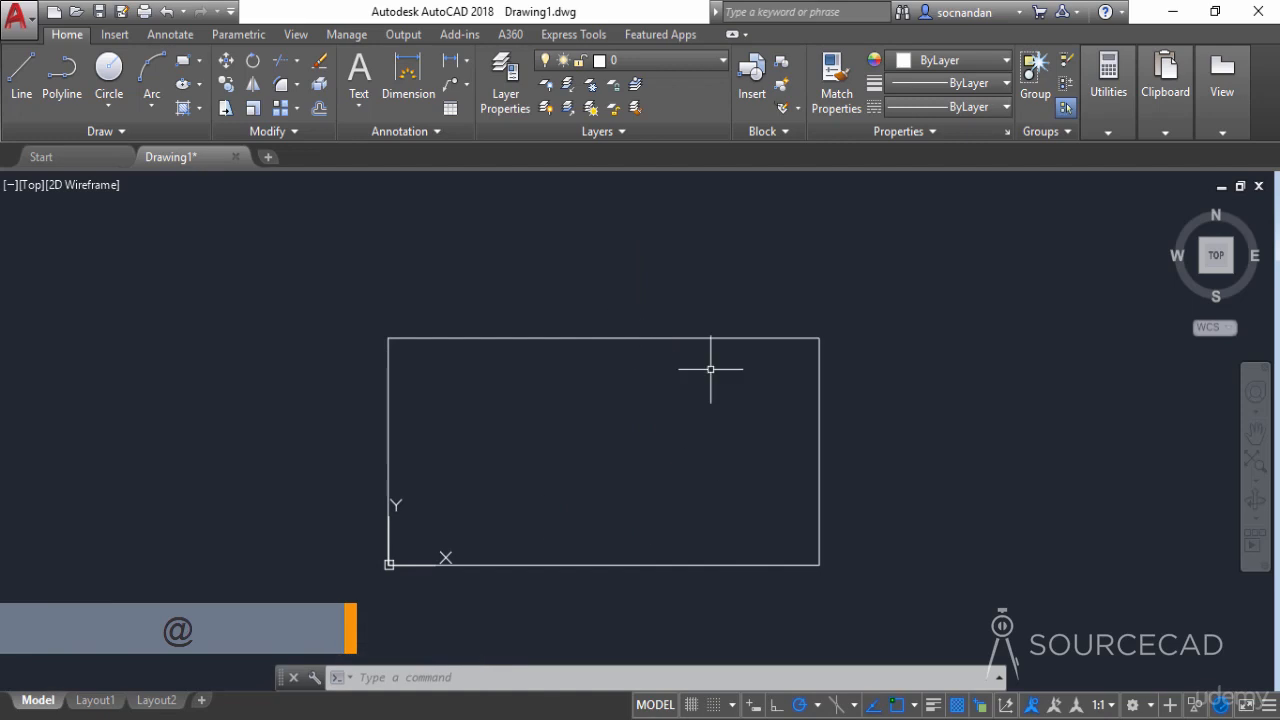
middle_drag(937, 477, 633, 469)
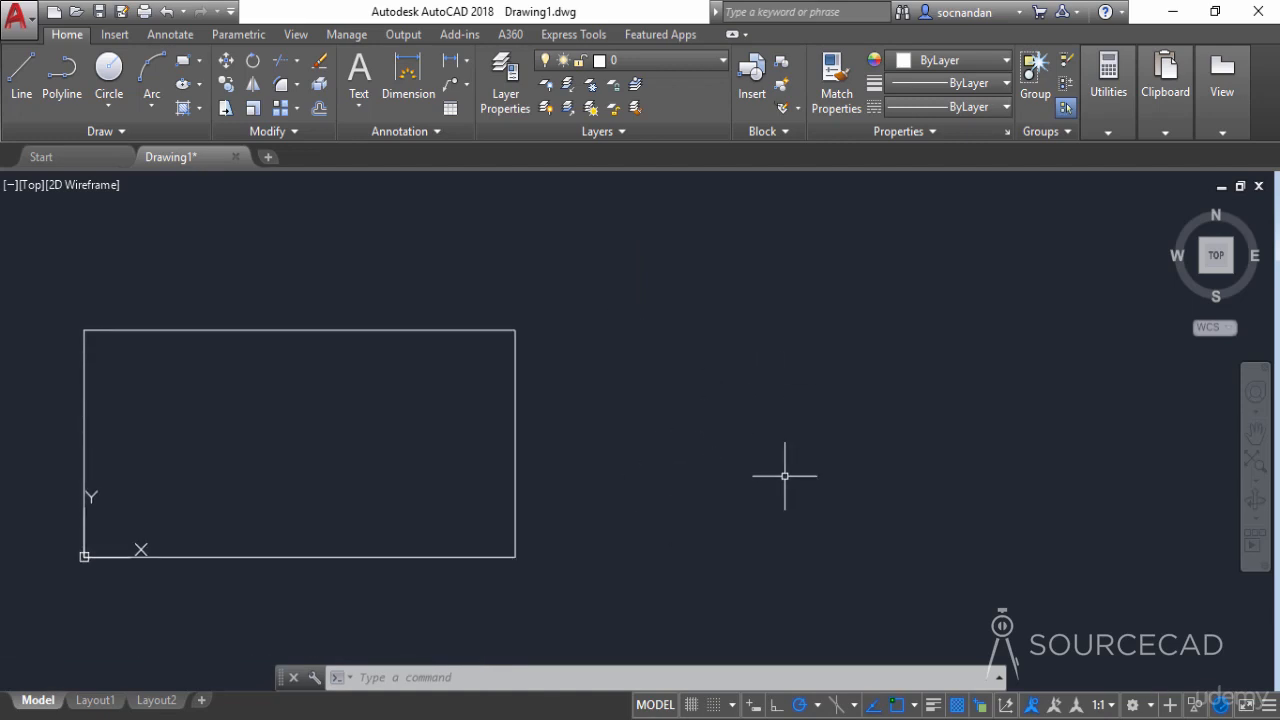
click(22, 86)
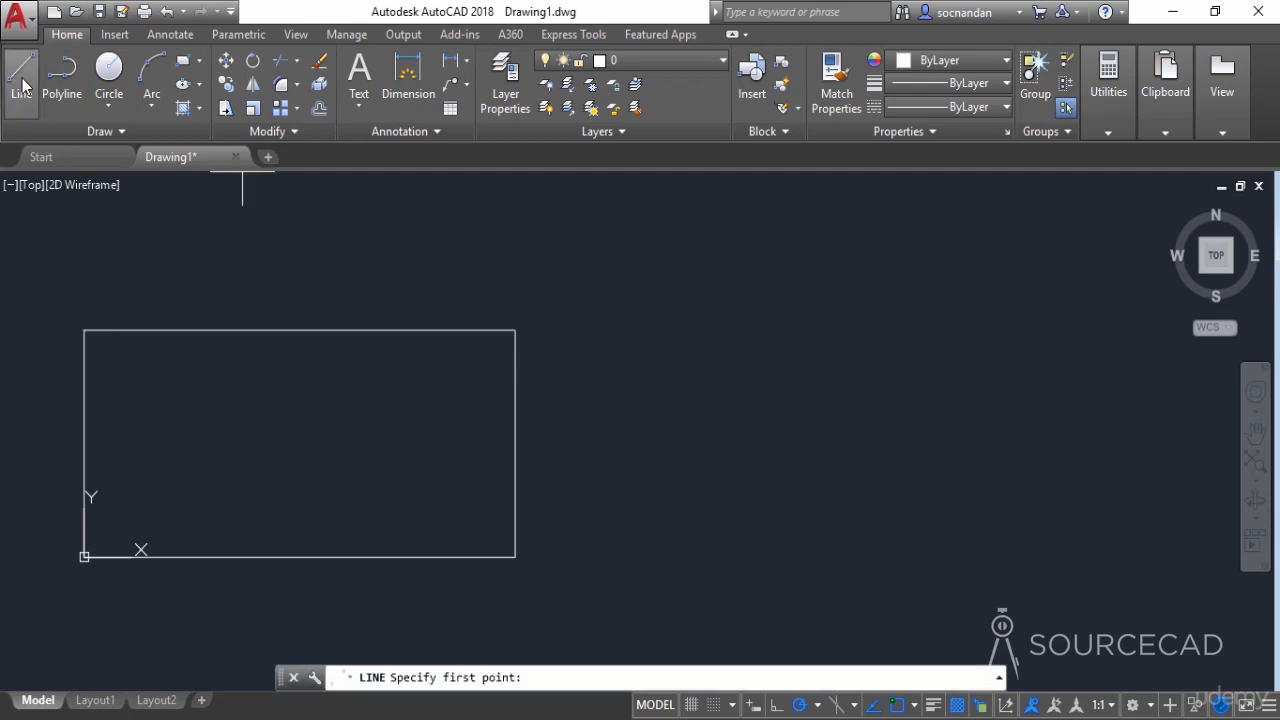
click(631, 498)
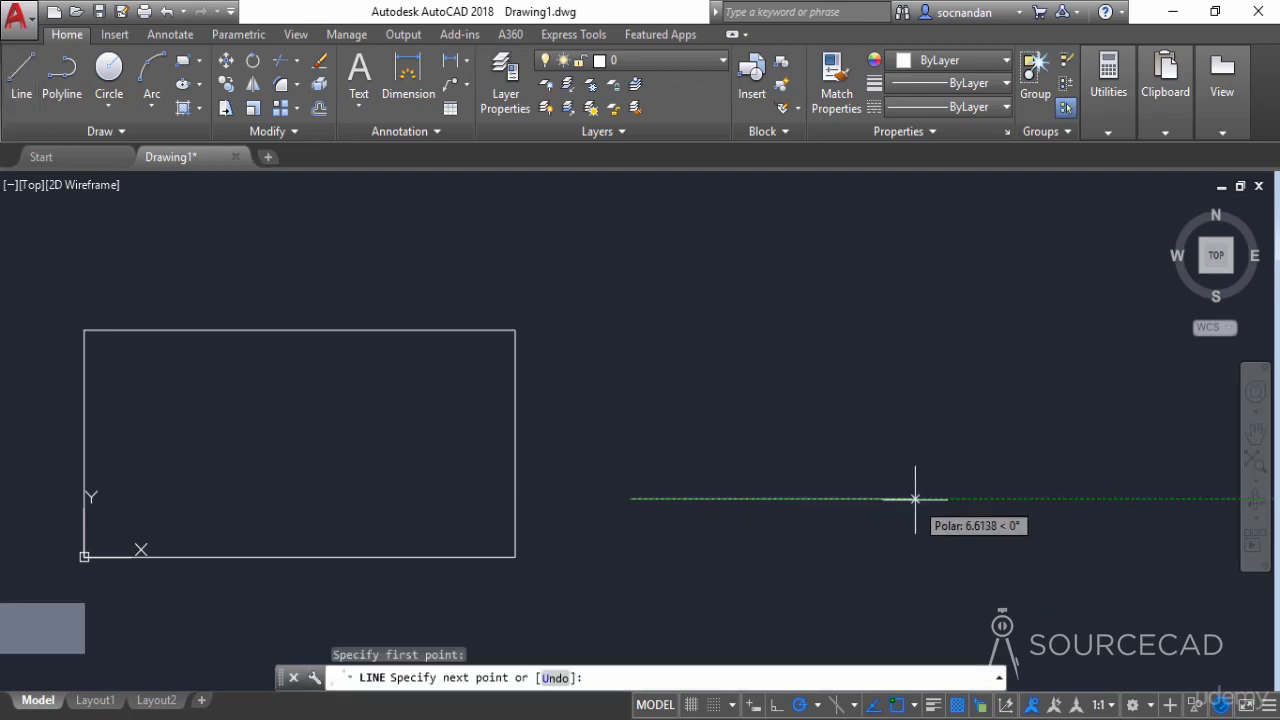
text(@10,0)
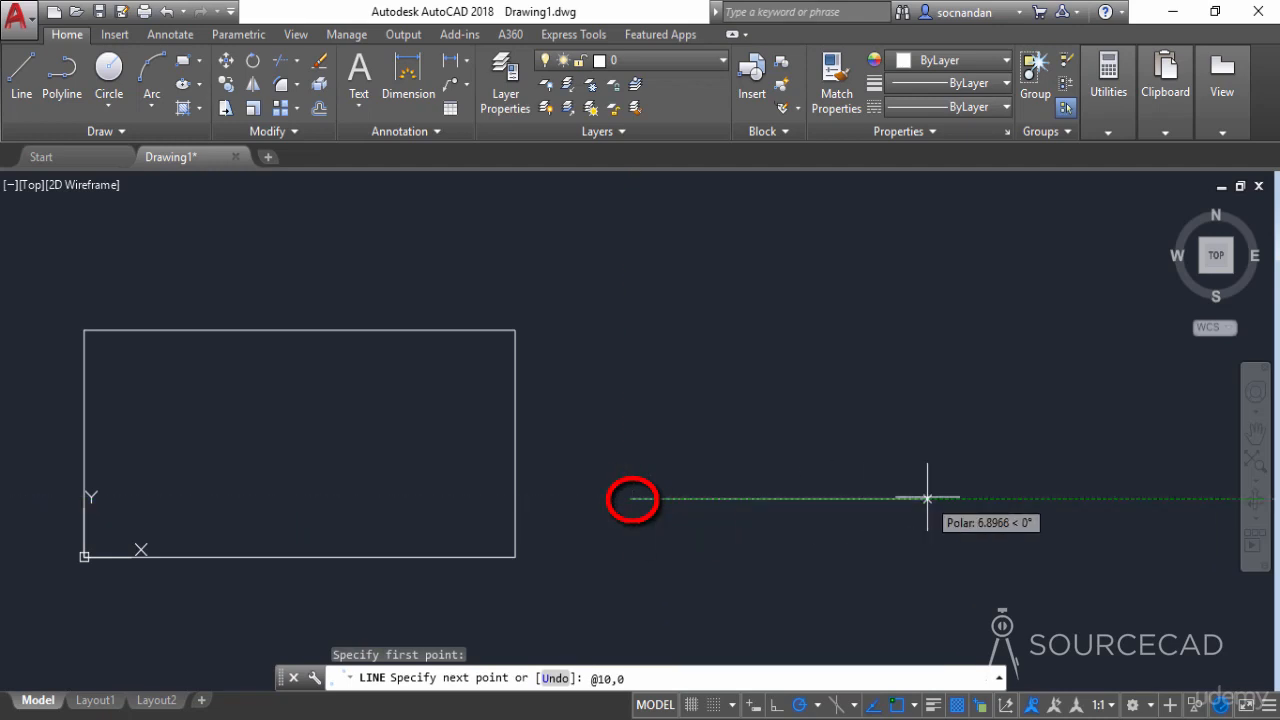
key(Return)
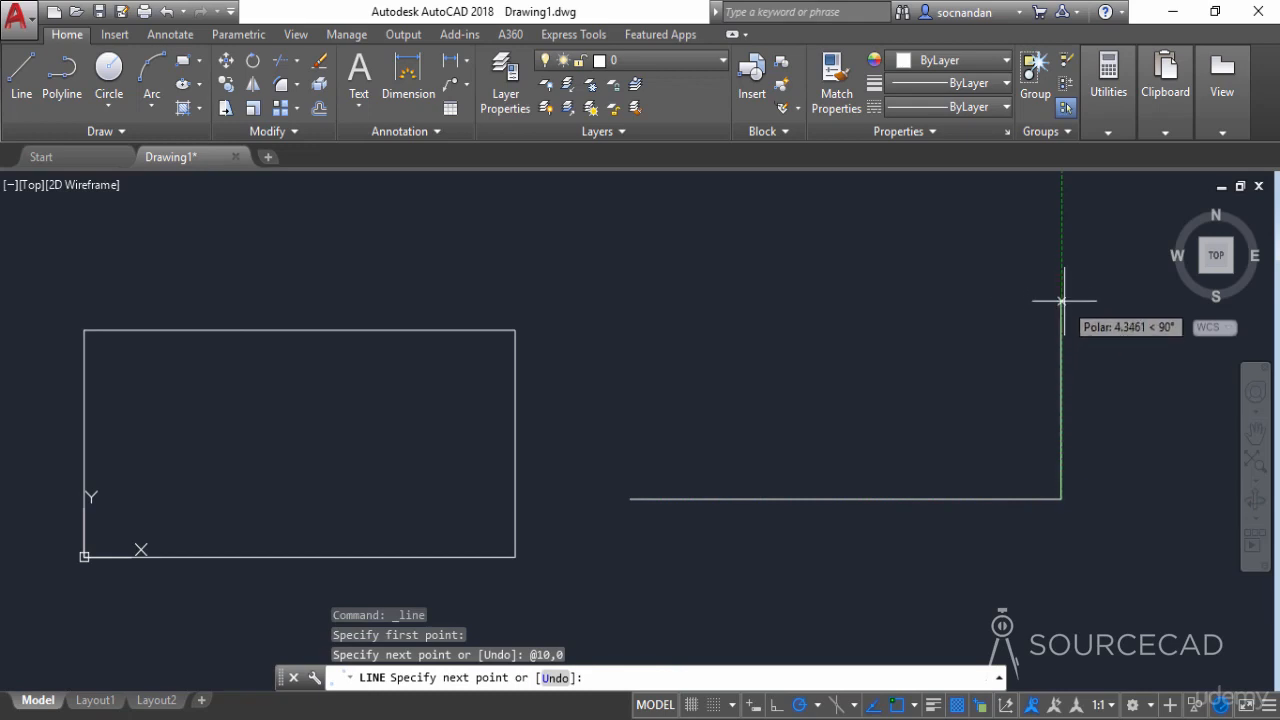
Continue the line upward from the new bottom segment's right end using relative coordinates @0,5.
key(F8)
text(@0)
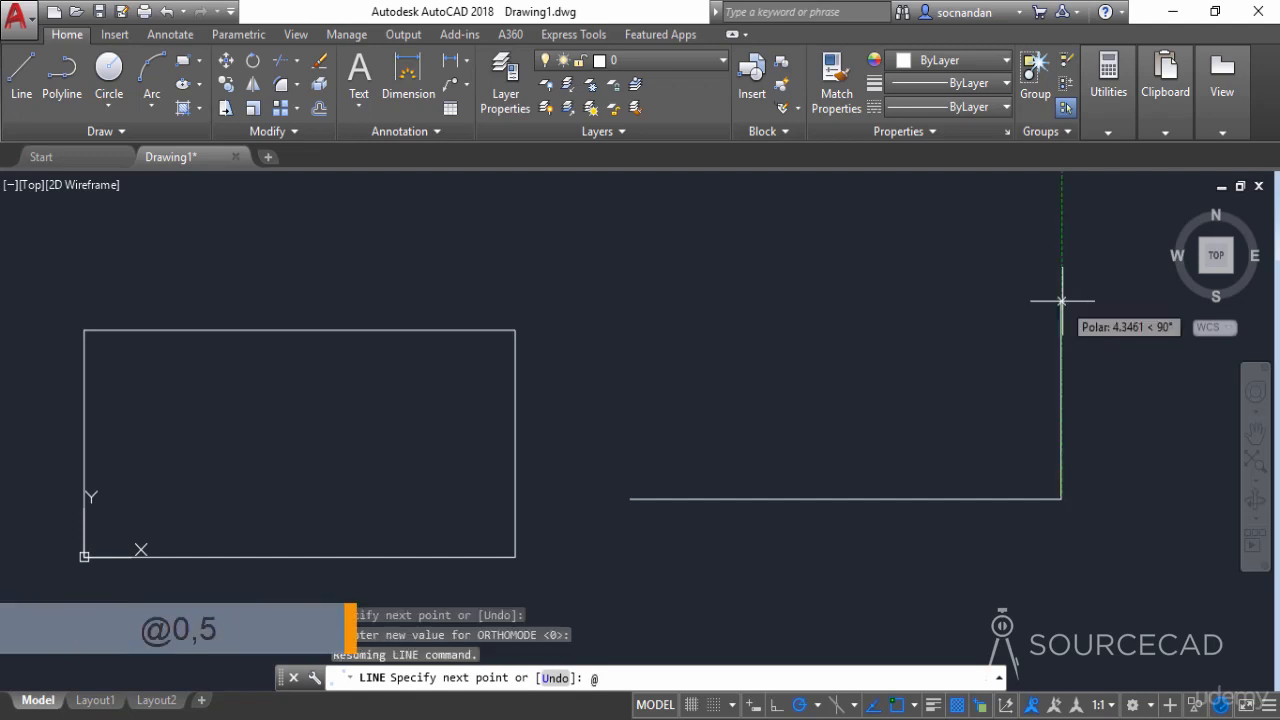
text(,5)
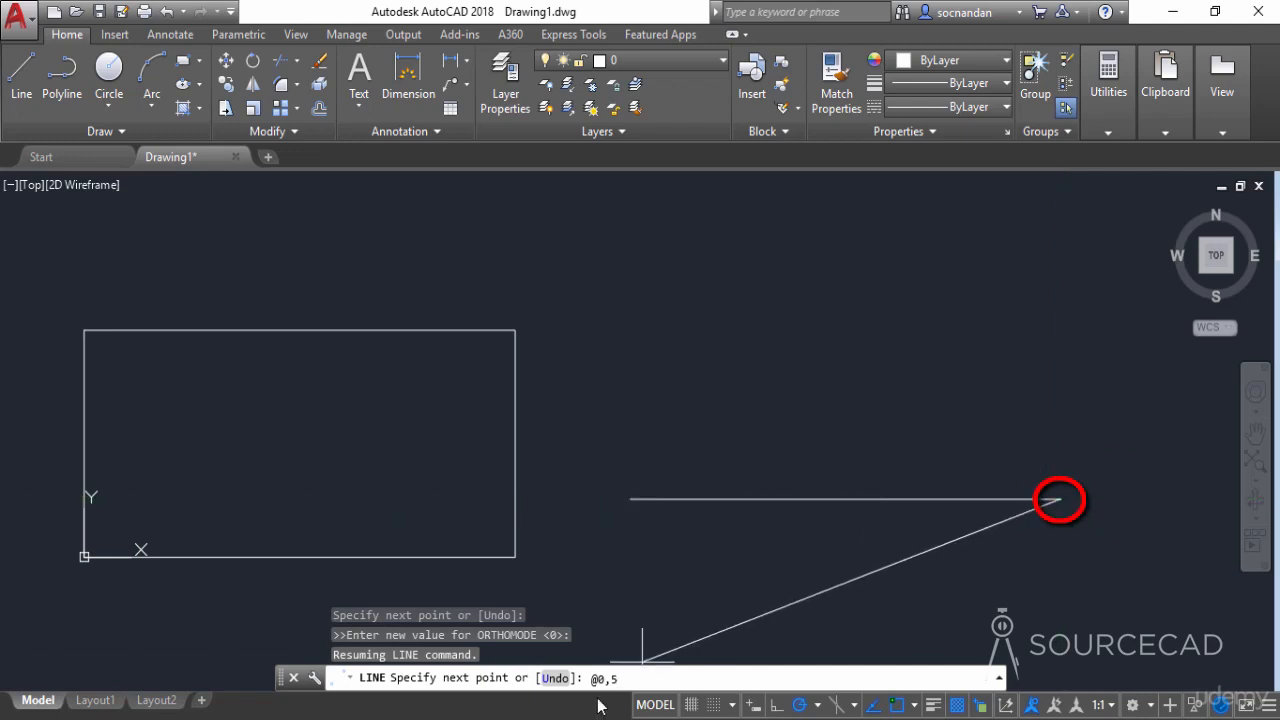
click(1061, 498)
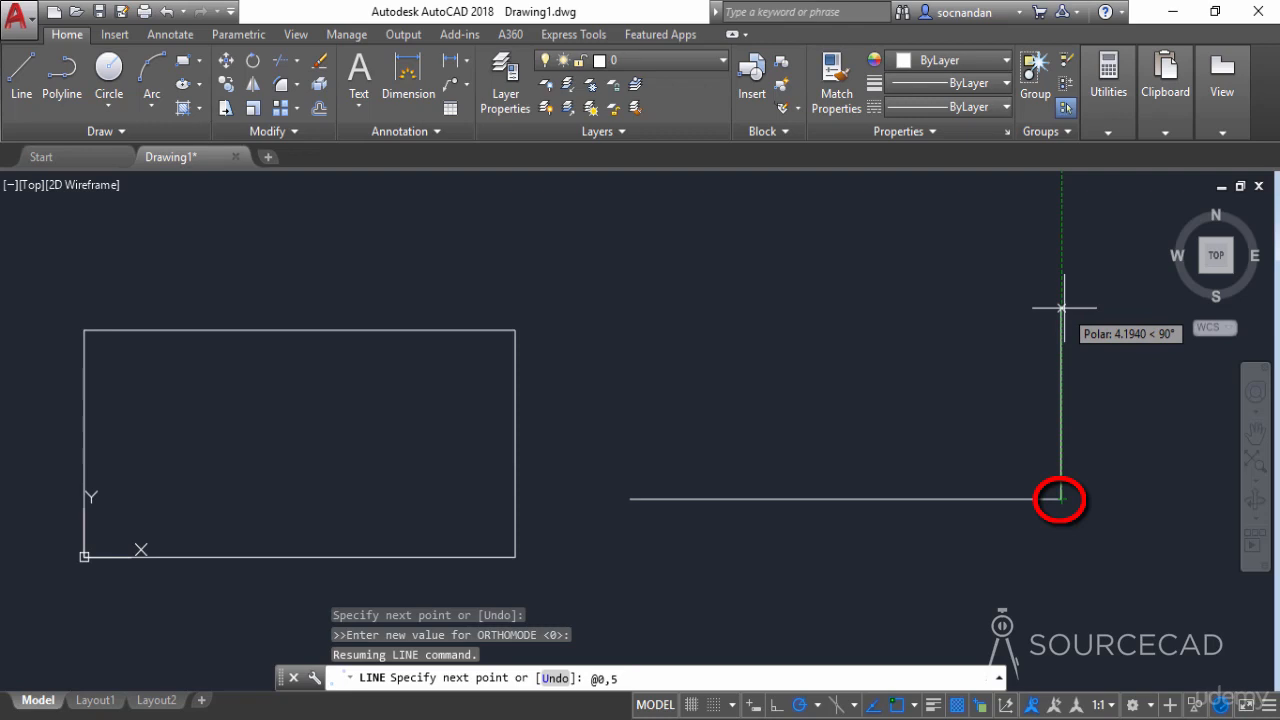
key(Return)
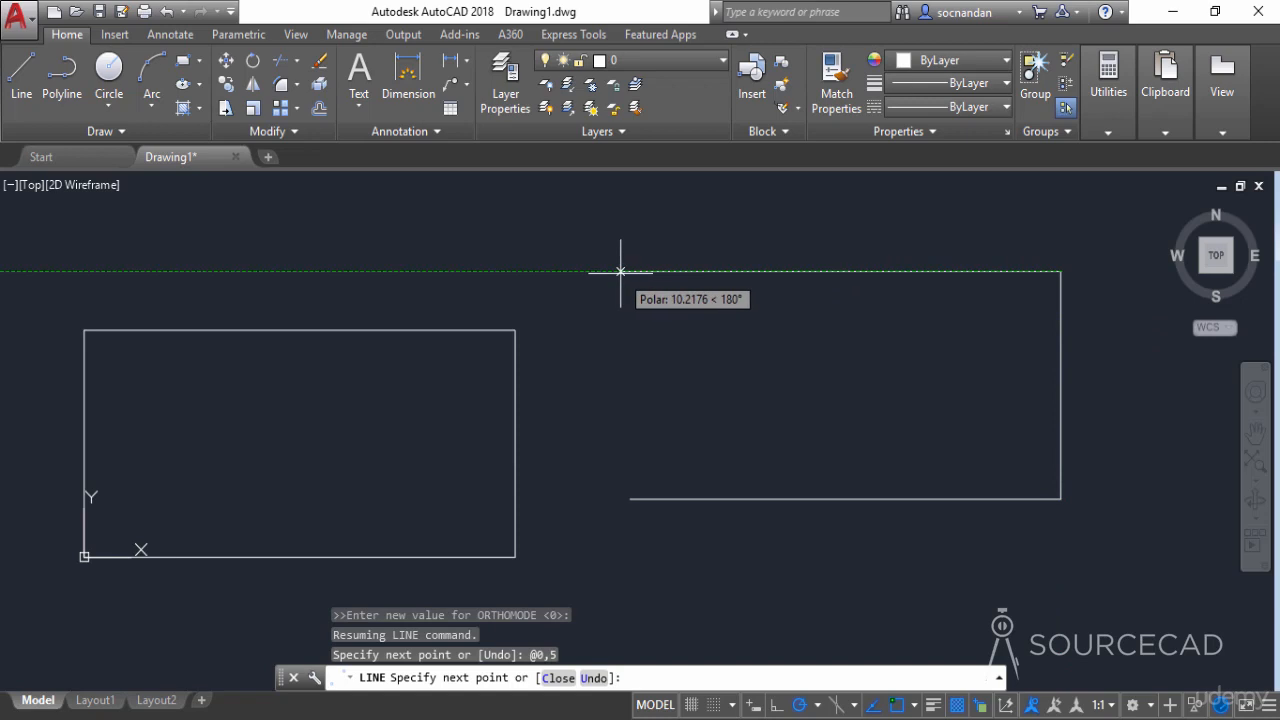
Complete the second rectangle with segments to relative coordinates @-10,0 and @0,-5, and end the Line command.
text(@)
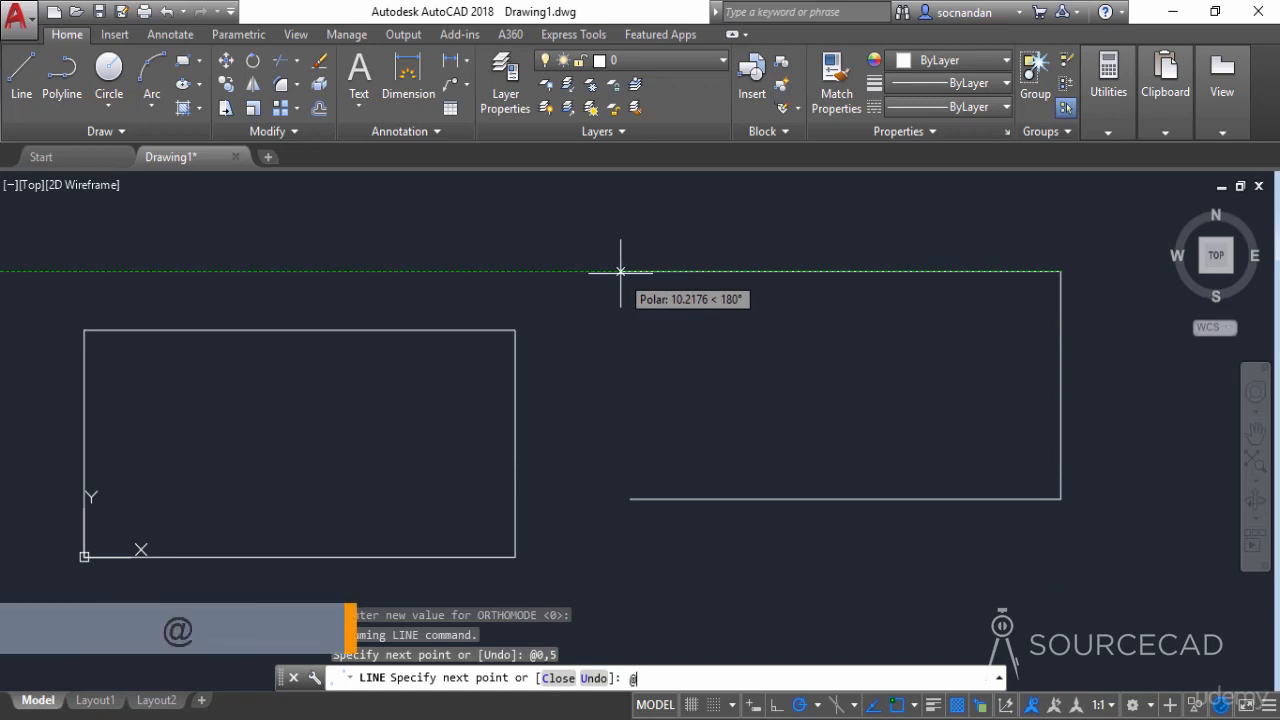
text(-10)
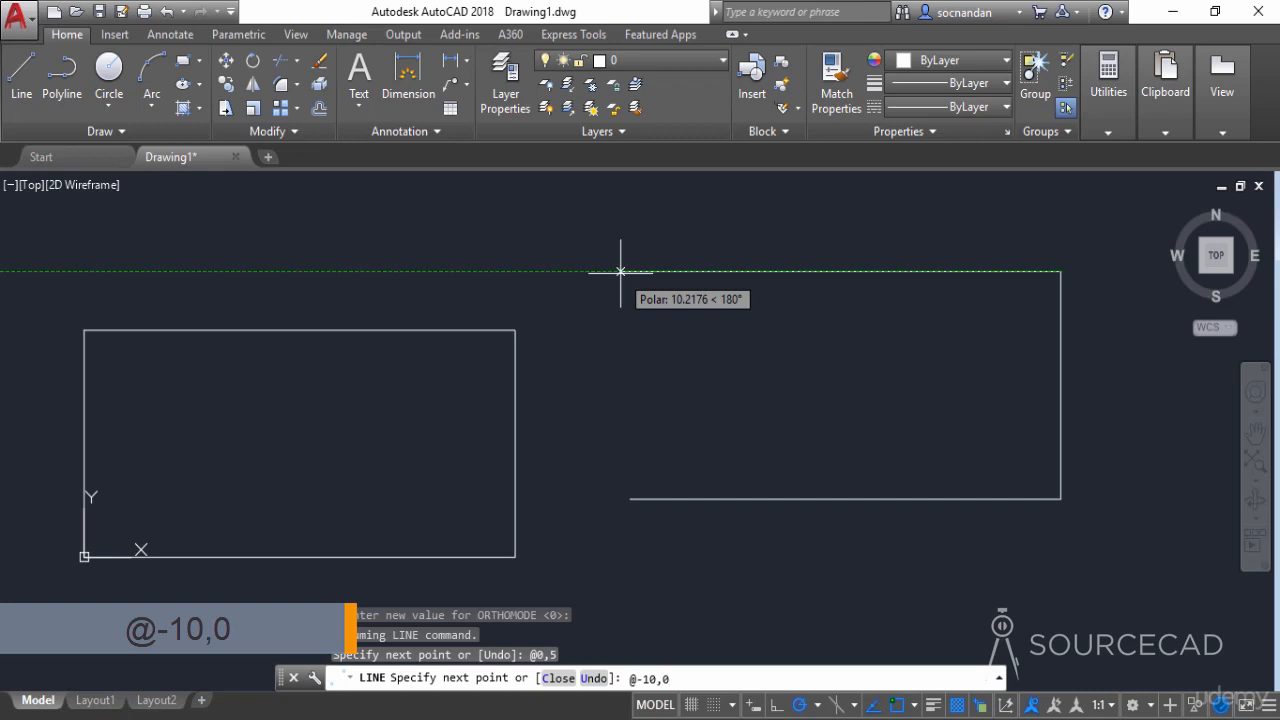
key(Return)
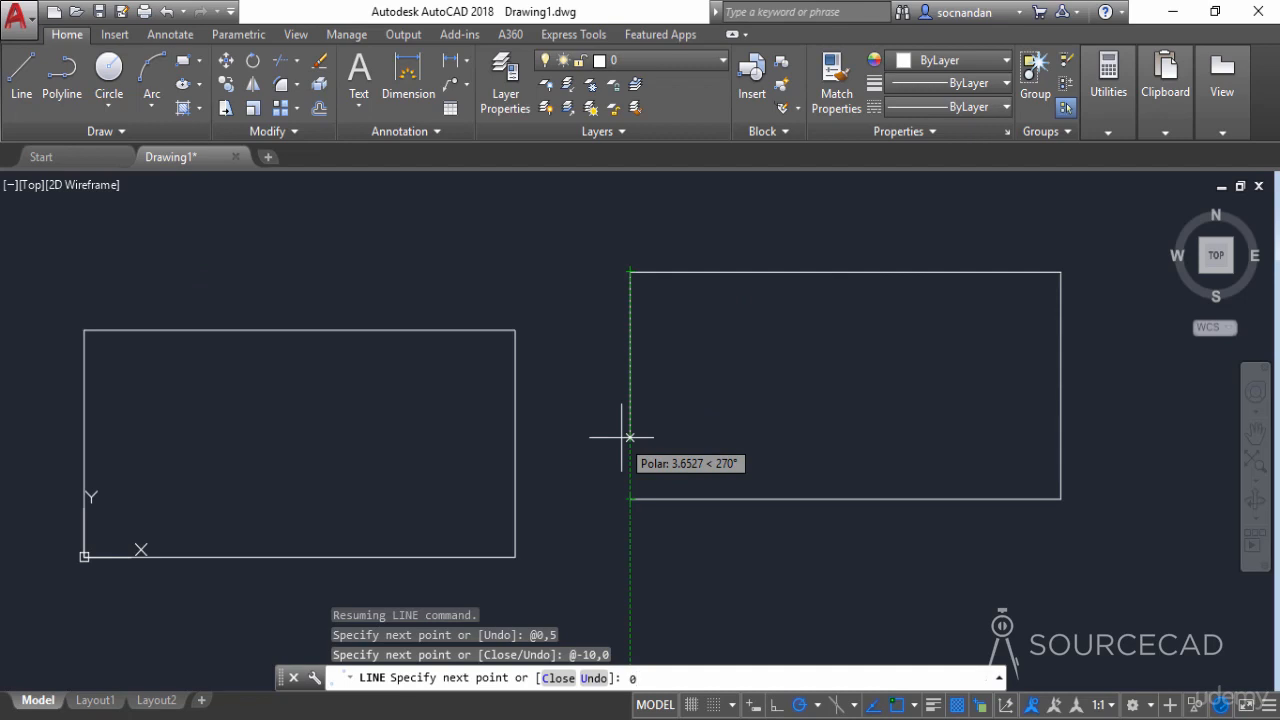
text(@0,)
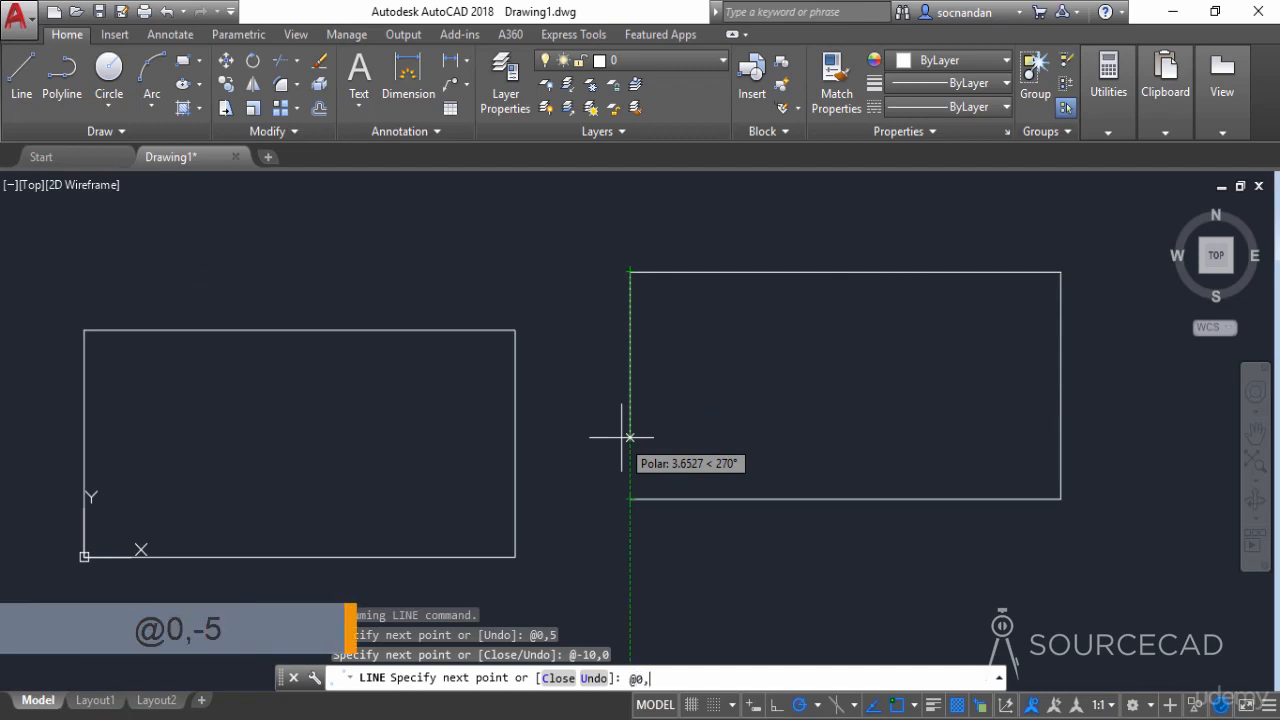
text(-5)
key(Return)
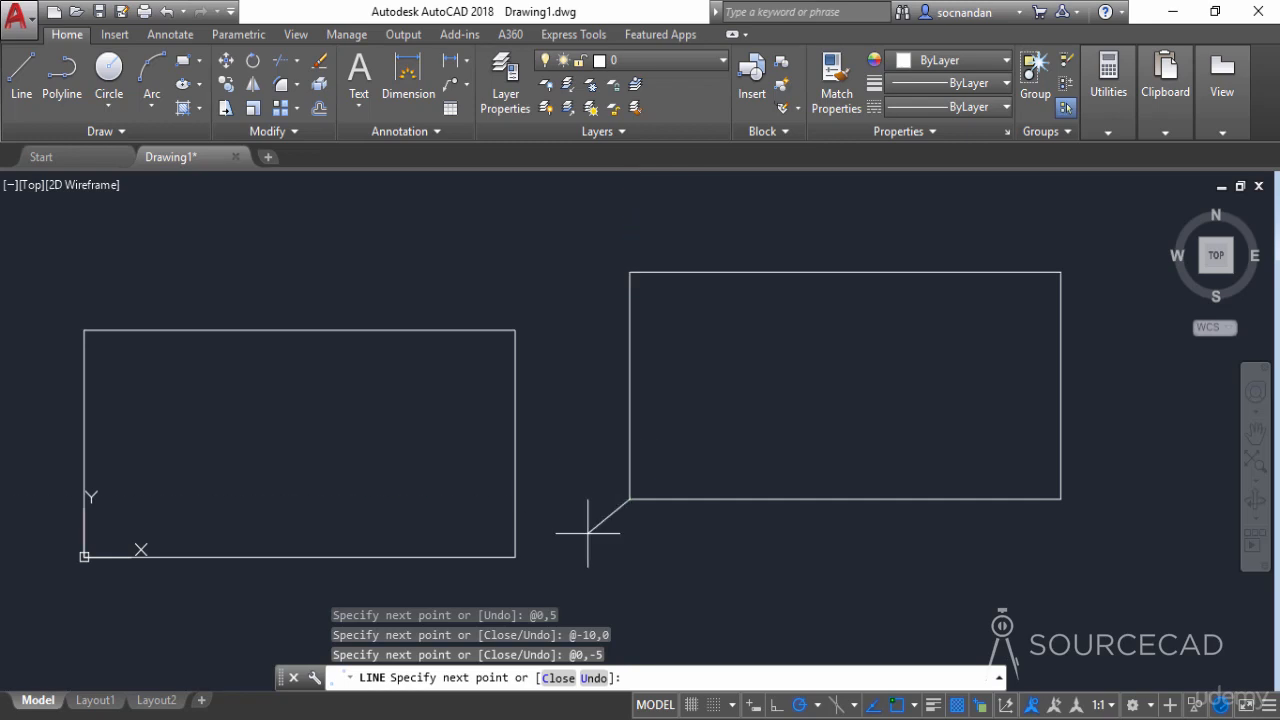
key(Return)
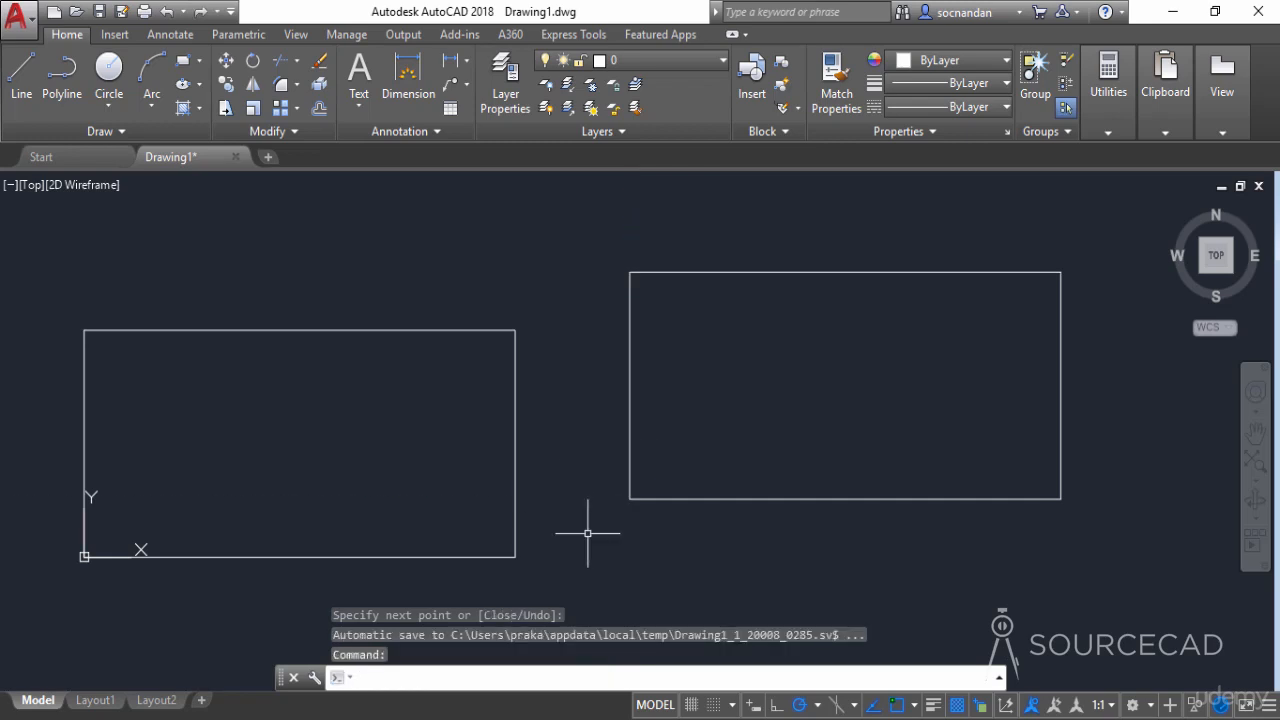